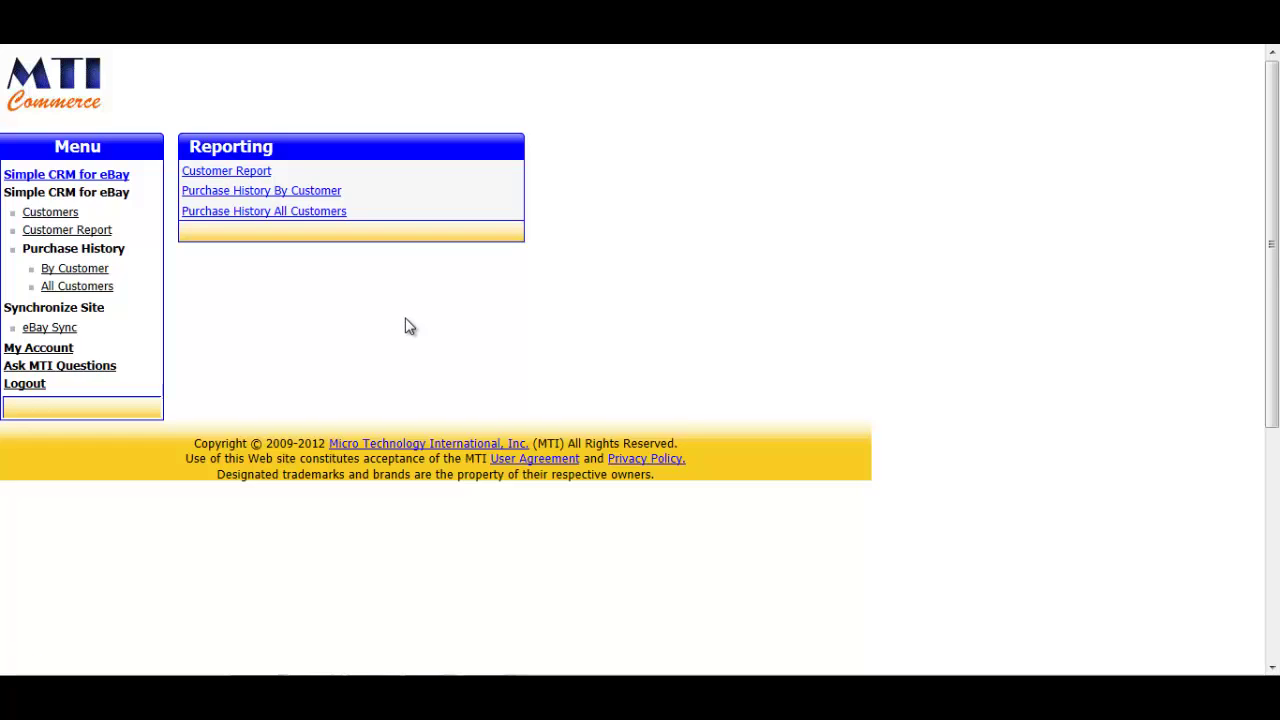
Open the seven-customer list, highlight the first customer's name and city/state, then select the search box
{"action": "left_click", "coordinate": [76, 218]}
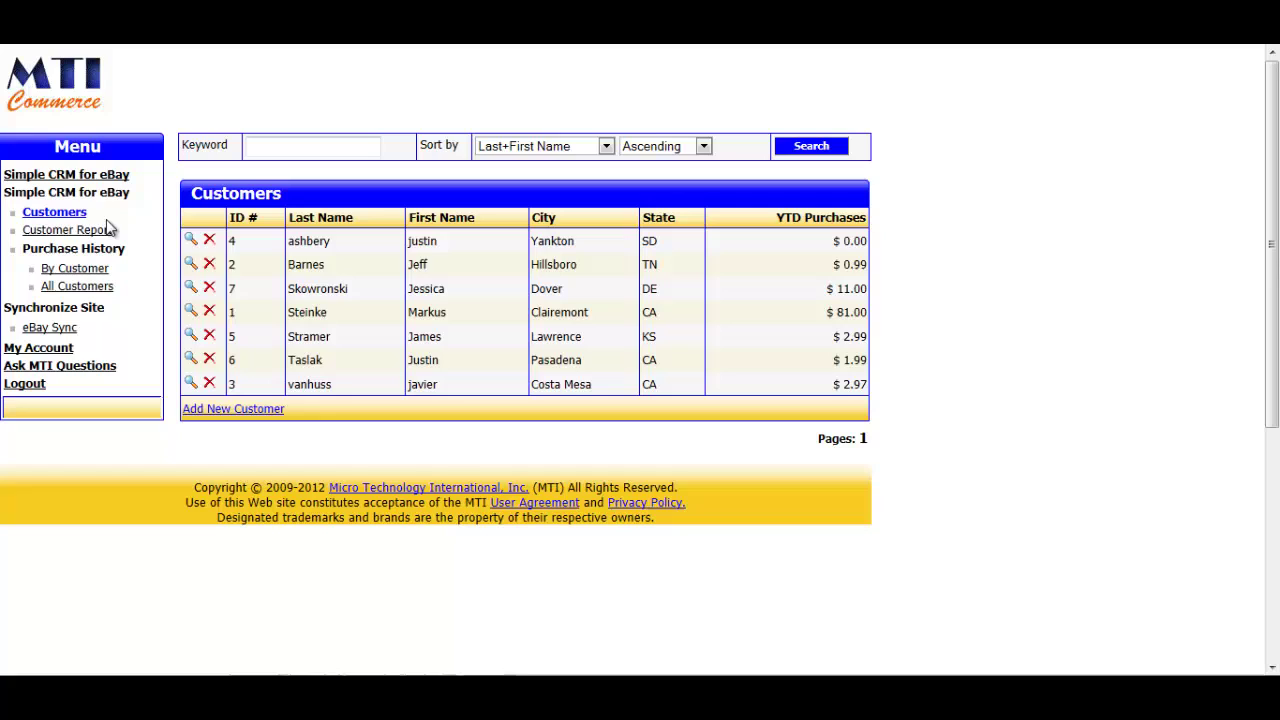
{"action": "left_click_drag", "start_coordinate": [288, 241], "coordinate": [445, 248]}
{"action": "left_click_drag", "start_coordinate": [530, 242], "coordinate": [849, 251]}
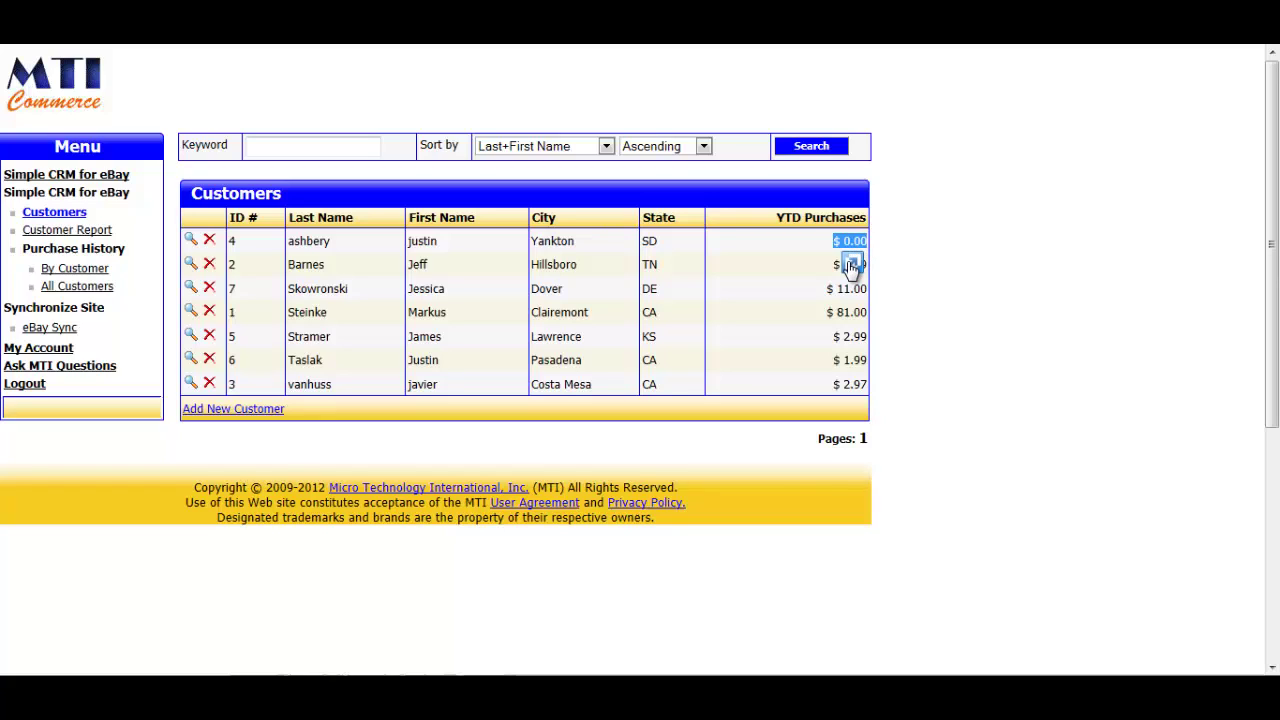
{"action": "left_click", "coordinate": [369, 145]}
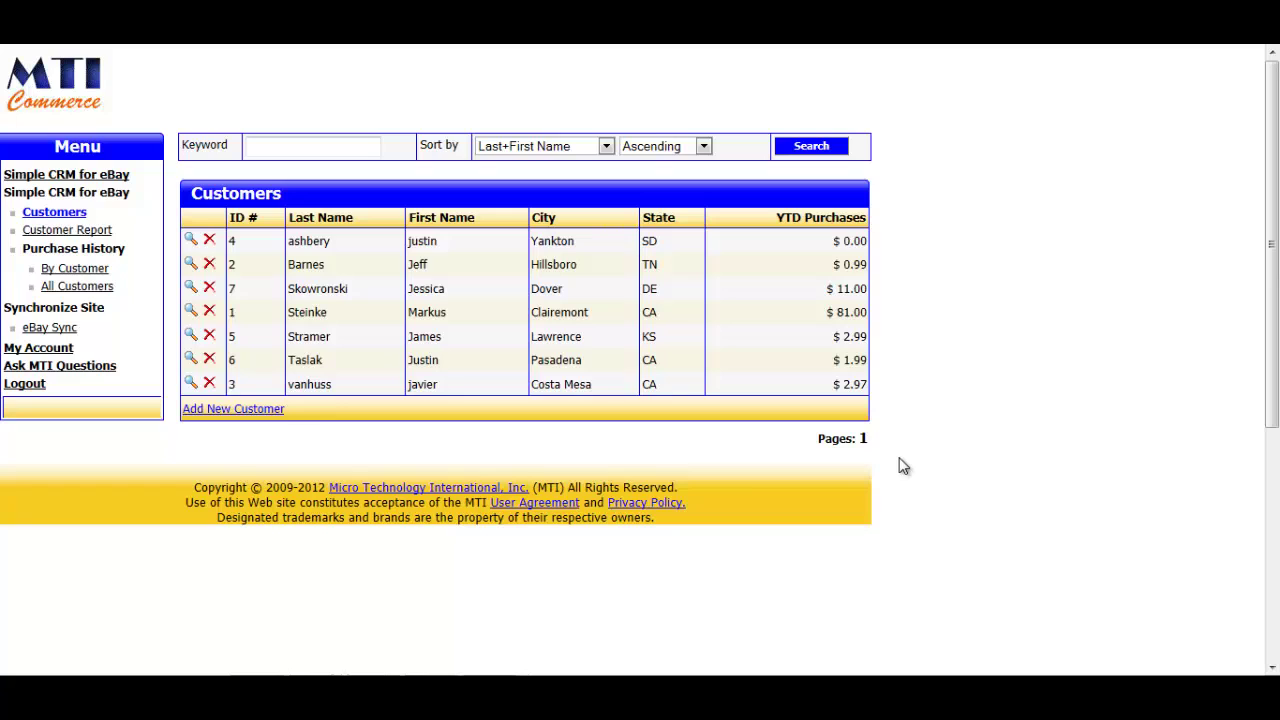
Start a new customer record and enter the customer's first name, last name and e-mail
{"action": "left_click", "coordinate": [272, 411]}
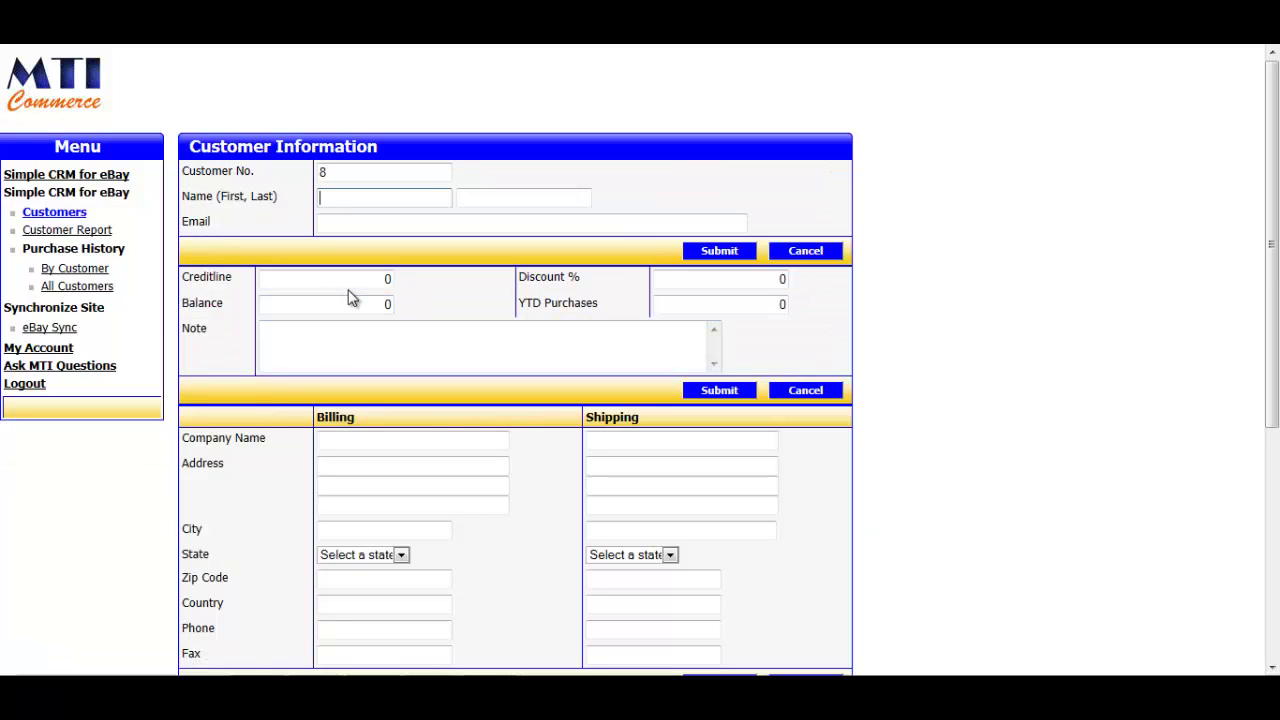
{"action": "type", "text": "John"}
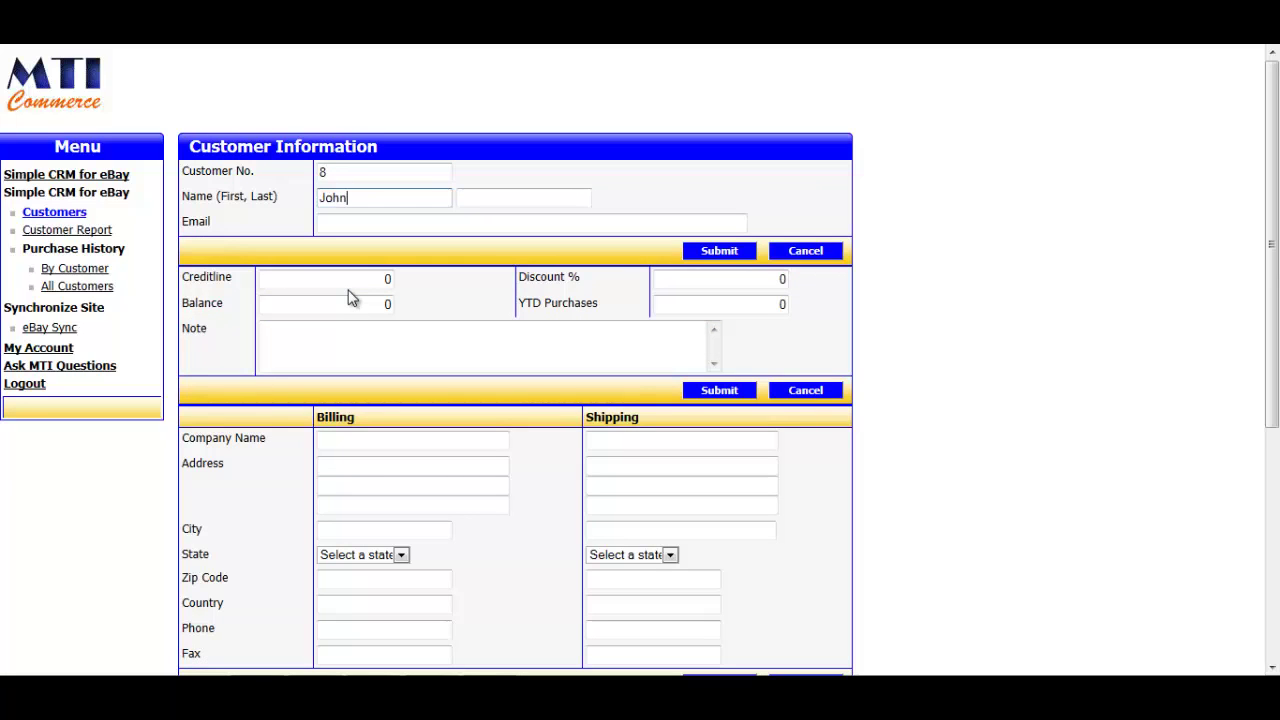
{"action": "key", "text": "Tab"}
{"action": "type", "text": "Doe"}
{"action": "key", "text": "Tab"}
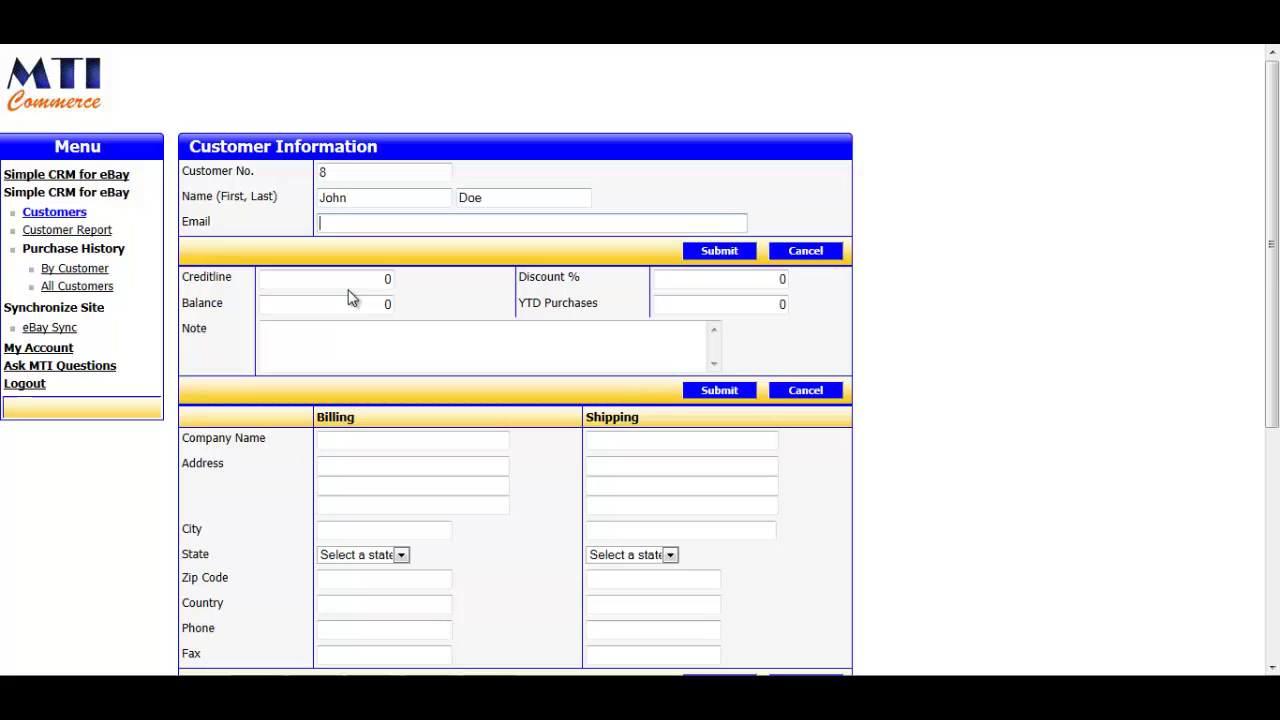
{"action": "type", "text": "johndoe@gm"}
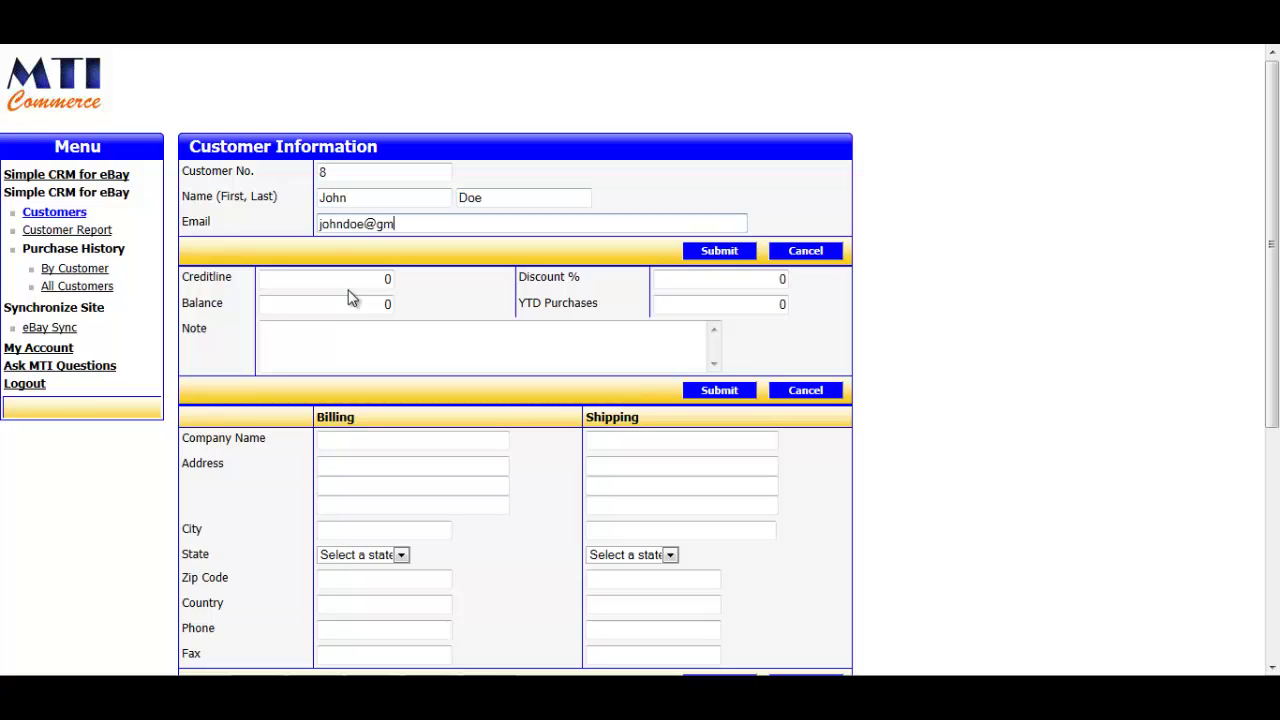
{"action": "type", "text": "ail.com"}
Fill in billing company MTI Commerce, the street address, city Gaithersburg and state Maryland
{"action": "left_click", "coordinate": [363, 444]}
{"action": "type", "text": "123 "}
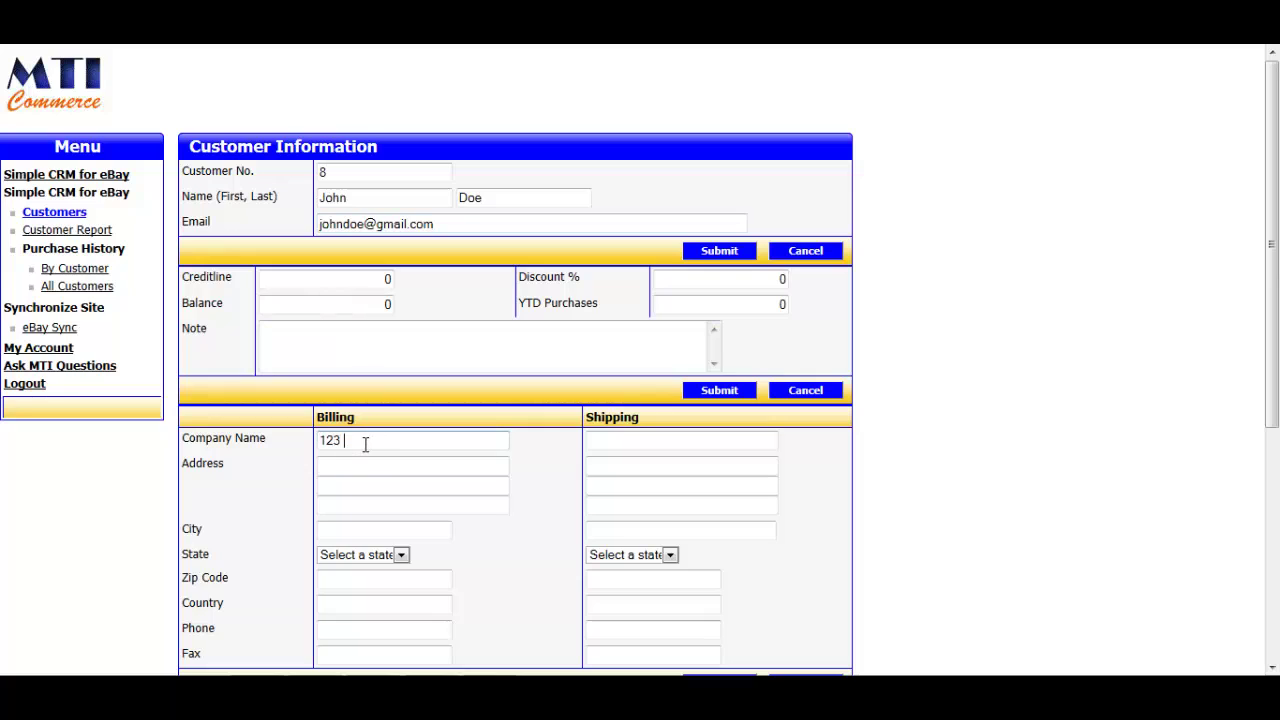
{"action": "type", "text": "Main Street"}
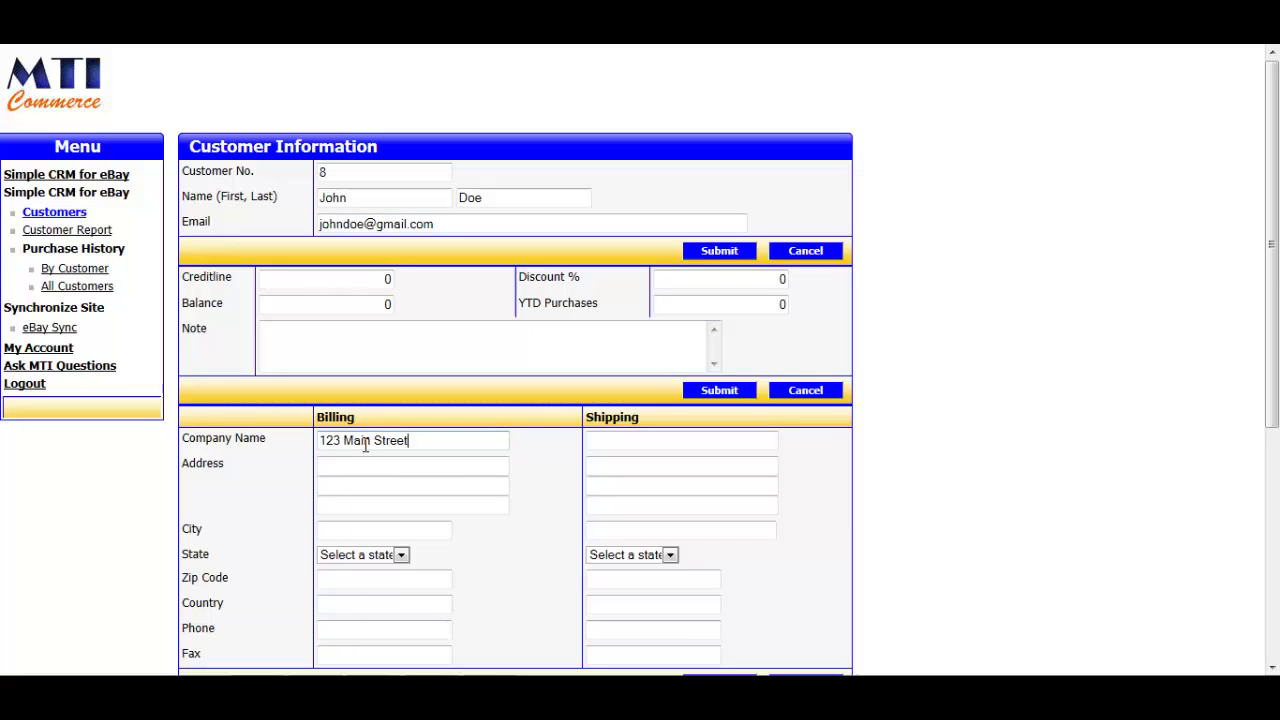
{"action": "key", "text": "ctrl+a"}
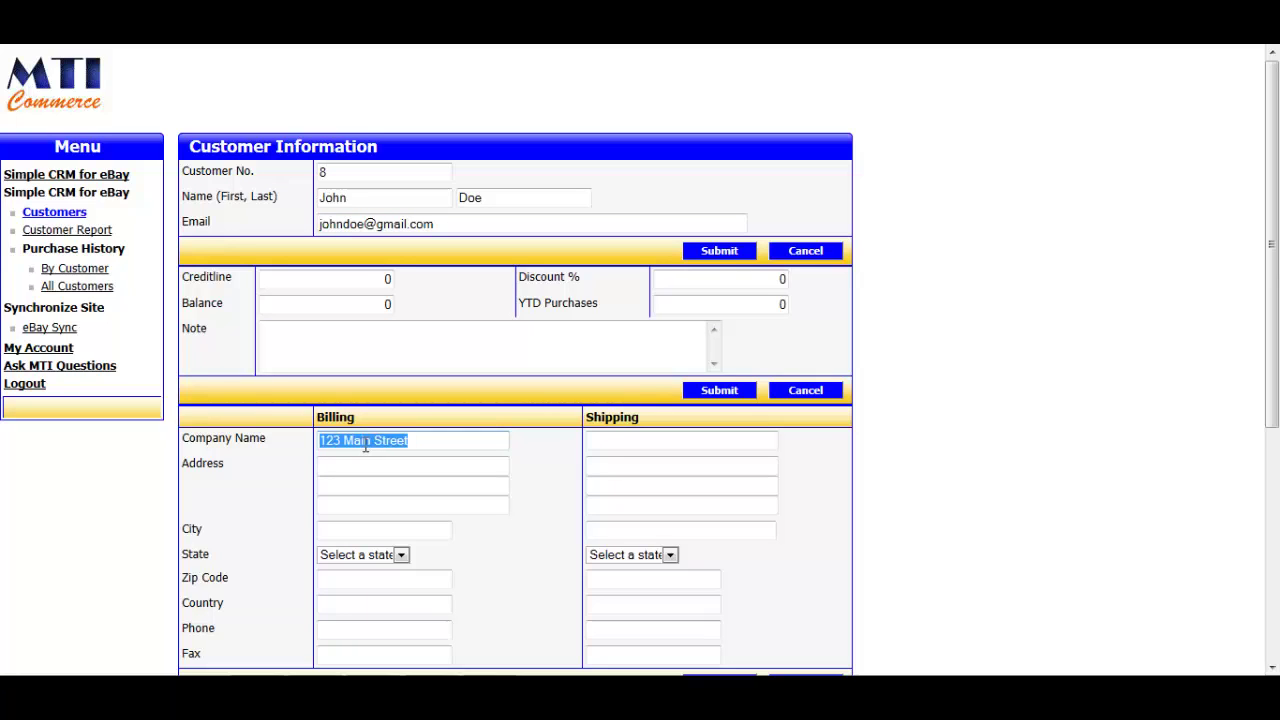
{"action": "key", "text": "BackSpace"}
{"action": "type", "text": "MTI C"}
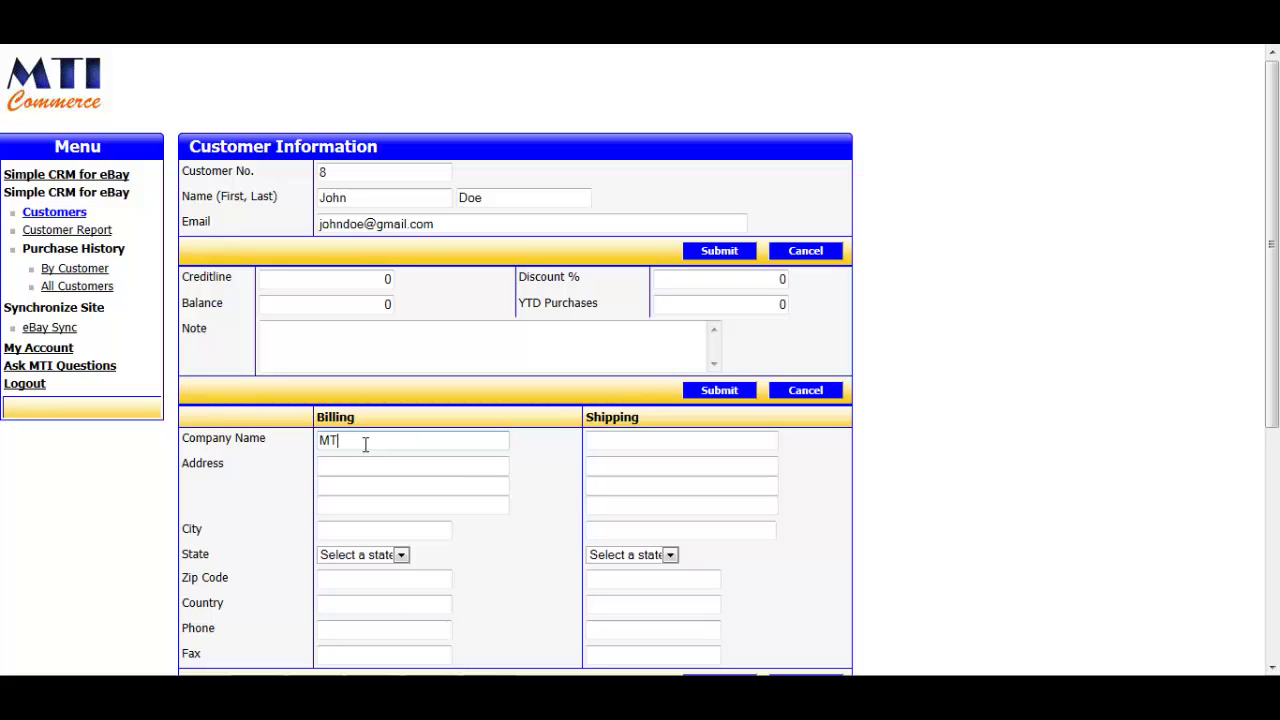
{"action": "type", "text": "ommerce"}
{"action": "key", "text": "Tab"}
{"action": "key", "text": "Tab"}
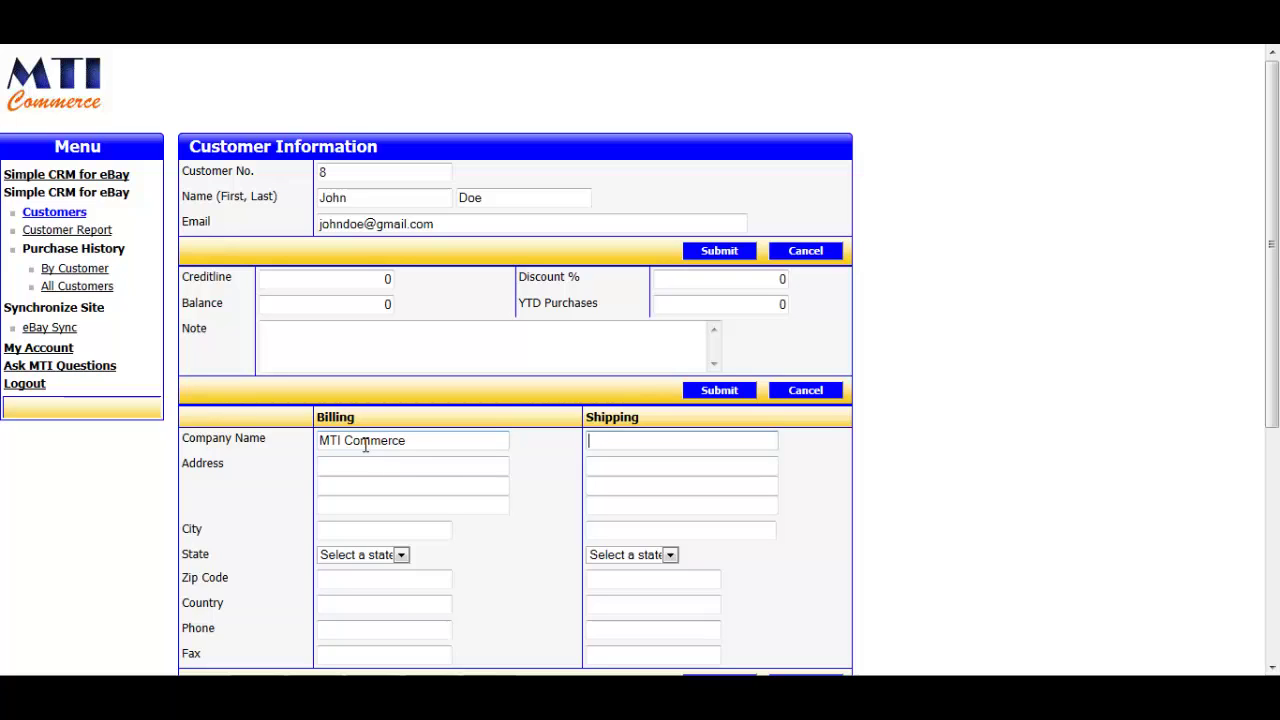
{"action": "type", "text": "123 Main Street"}
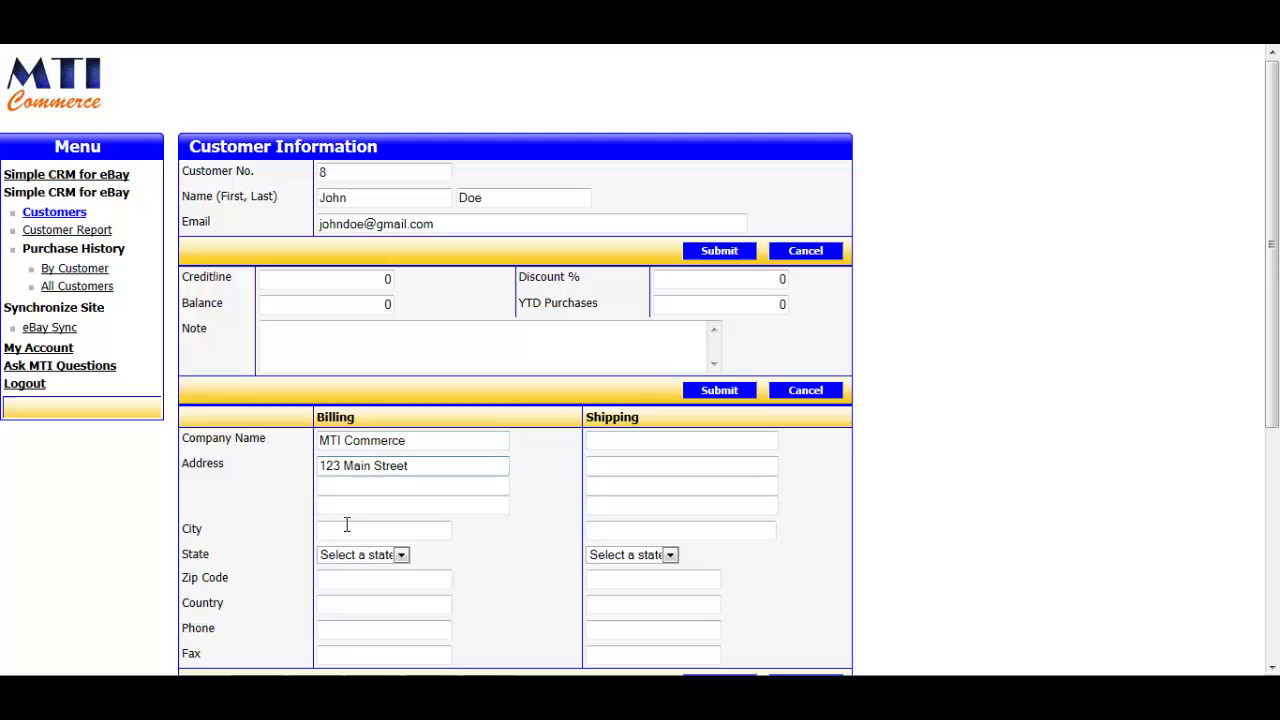
{"action": "left_click", "coordinate": [339, 531]}
{"action": "type", "text": "Gaith"}
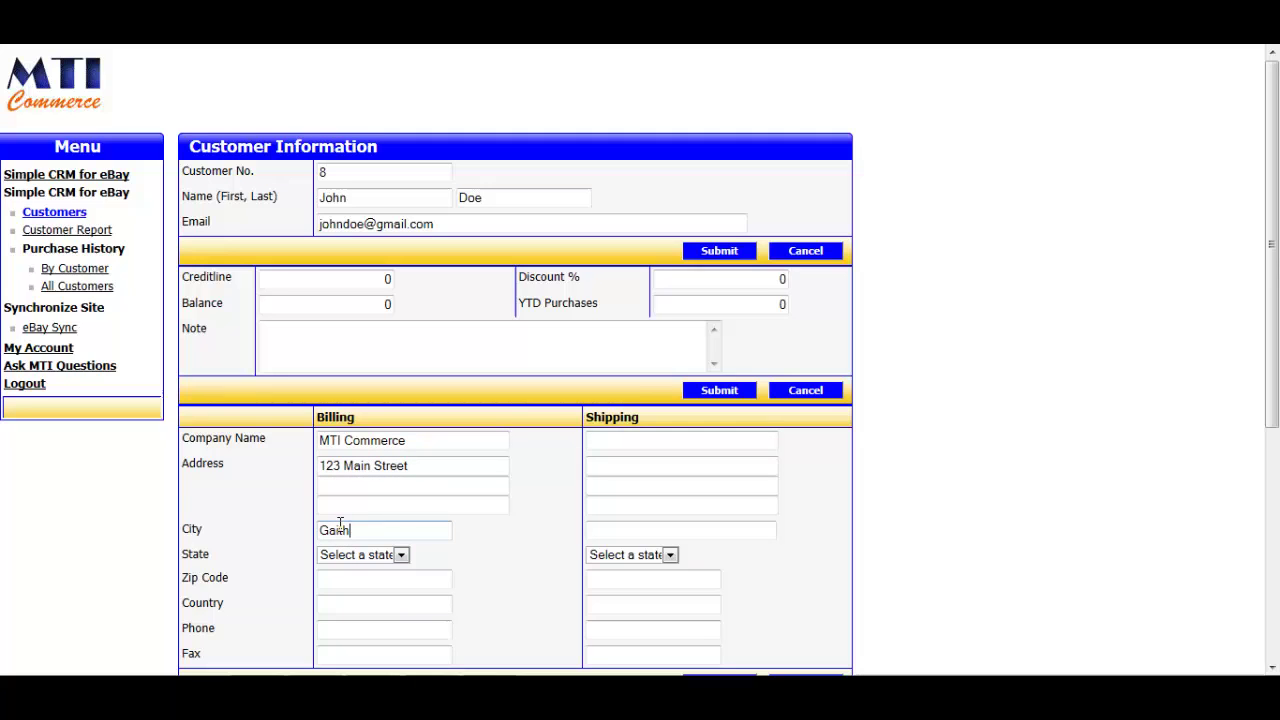
{"action": "type", "text": "ersburg"}
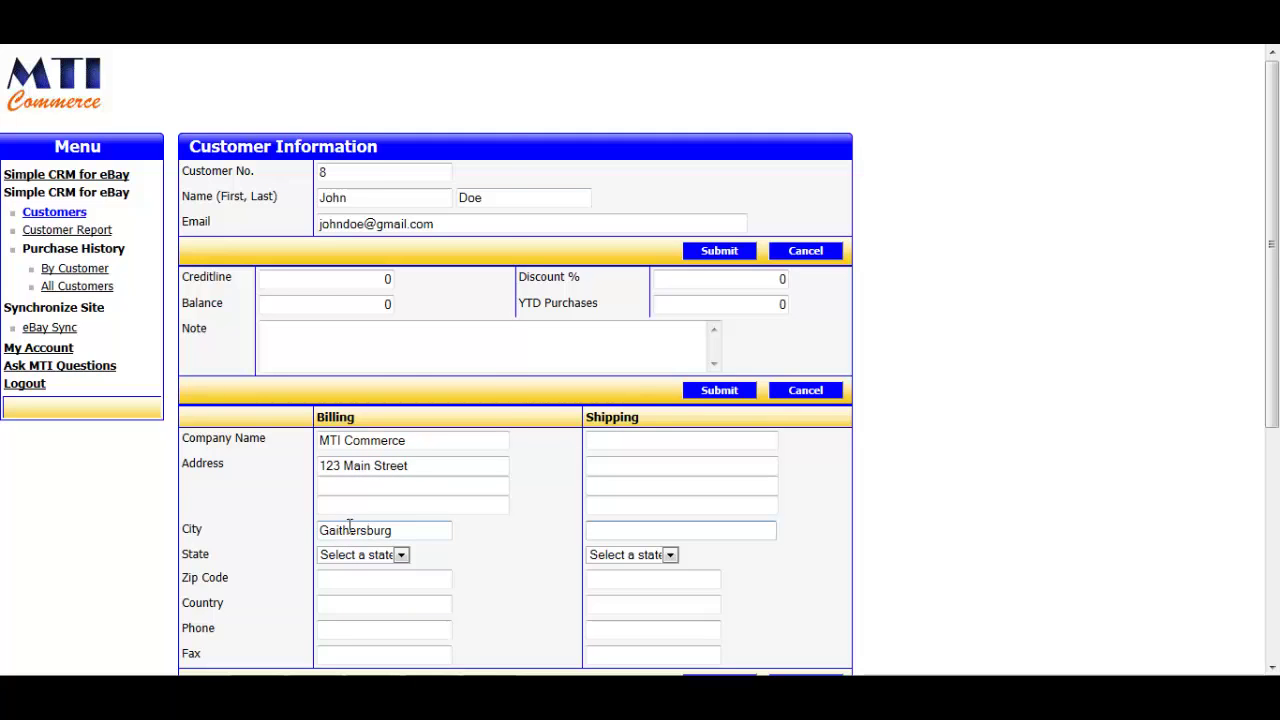
{"action": "left_click", "coordinate": [387, 558]}
{"action": "scroll", "coordinate": [426, 364], "scroll_direction": "down", "scroll_amount": 6}
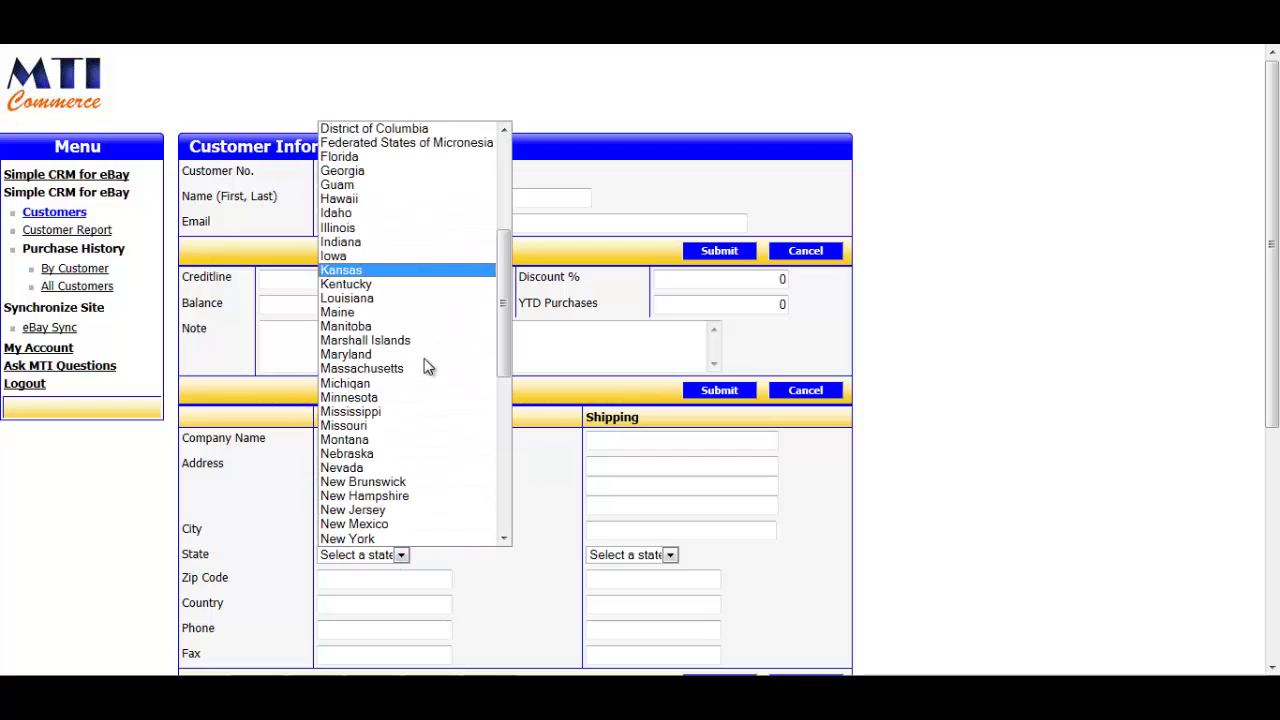
{"action": "left_click", "coordinate": [417, 356]}
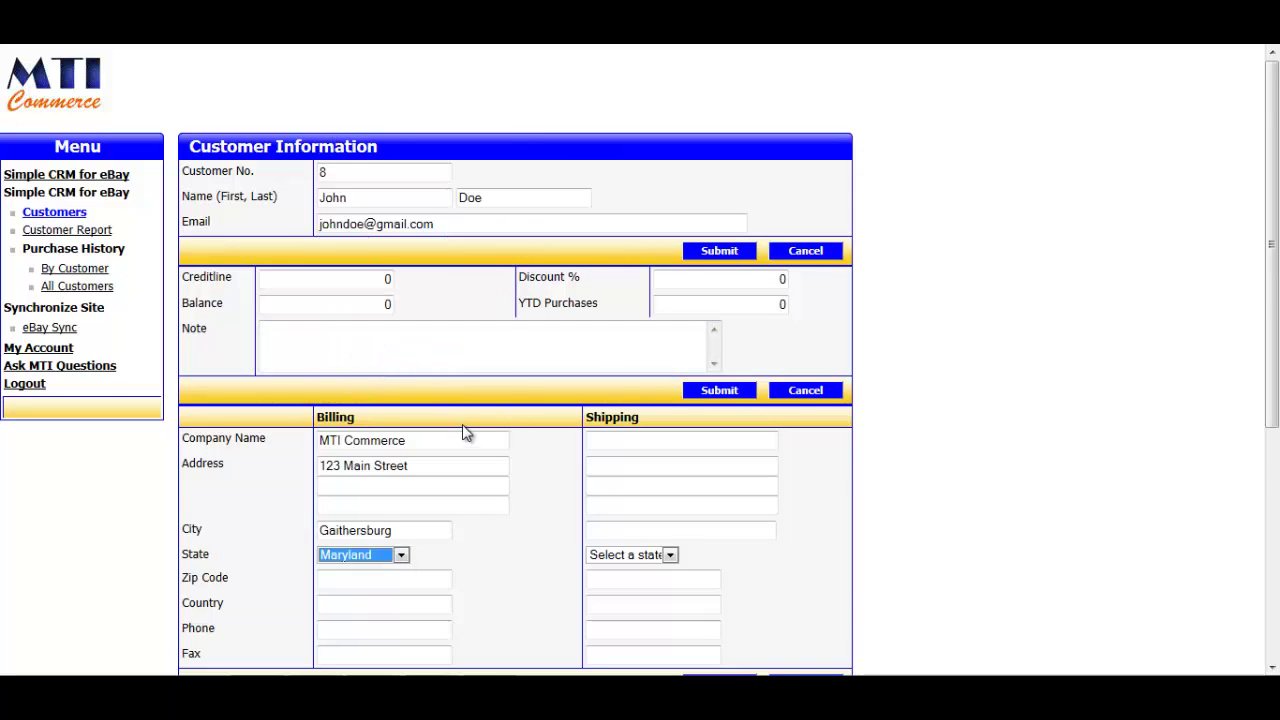
{"action": "scroll", "coordinate": [480, 436], "scroll_direction": "down", "scroll_amount": 2}
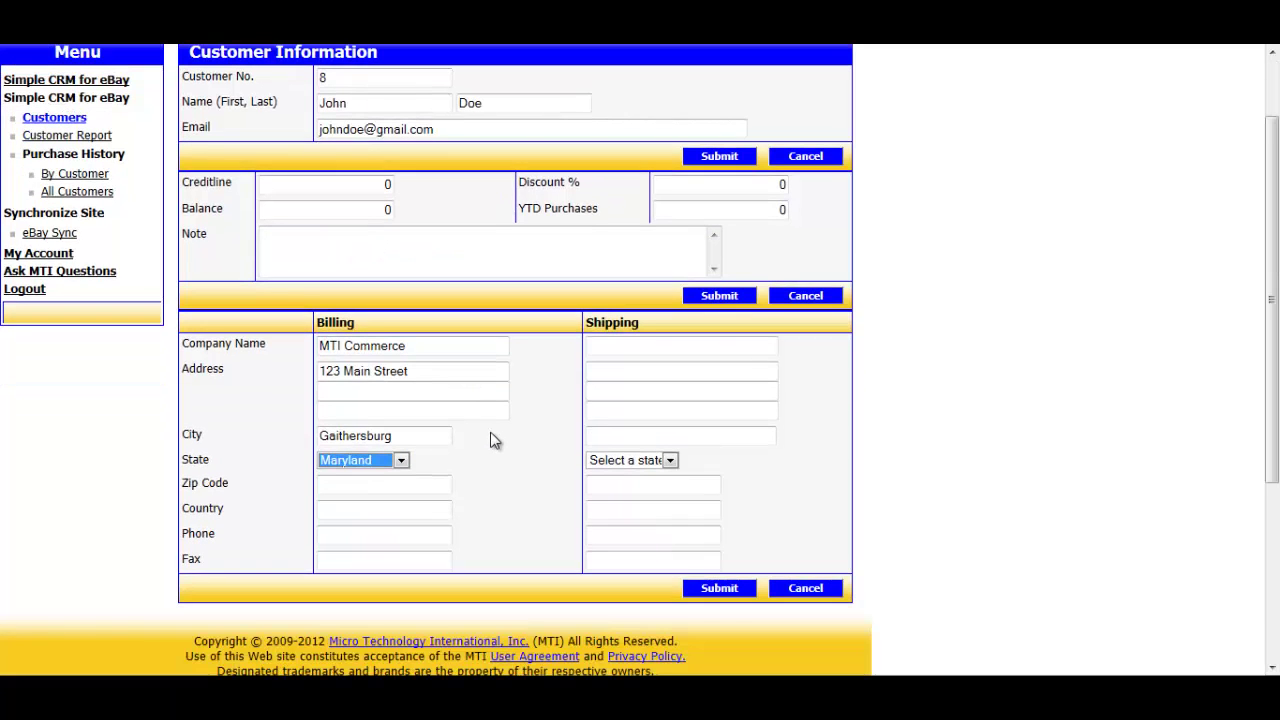
Save the new customer and confirm it appears in the eight-customer list as Gaithersburg, MD
{"action": "left_click", "coordinate": [722, 591]}
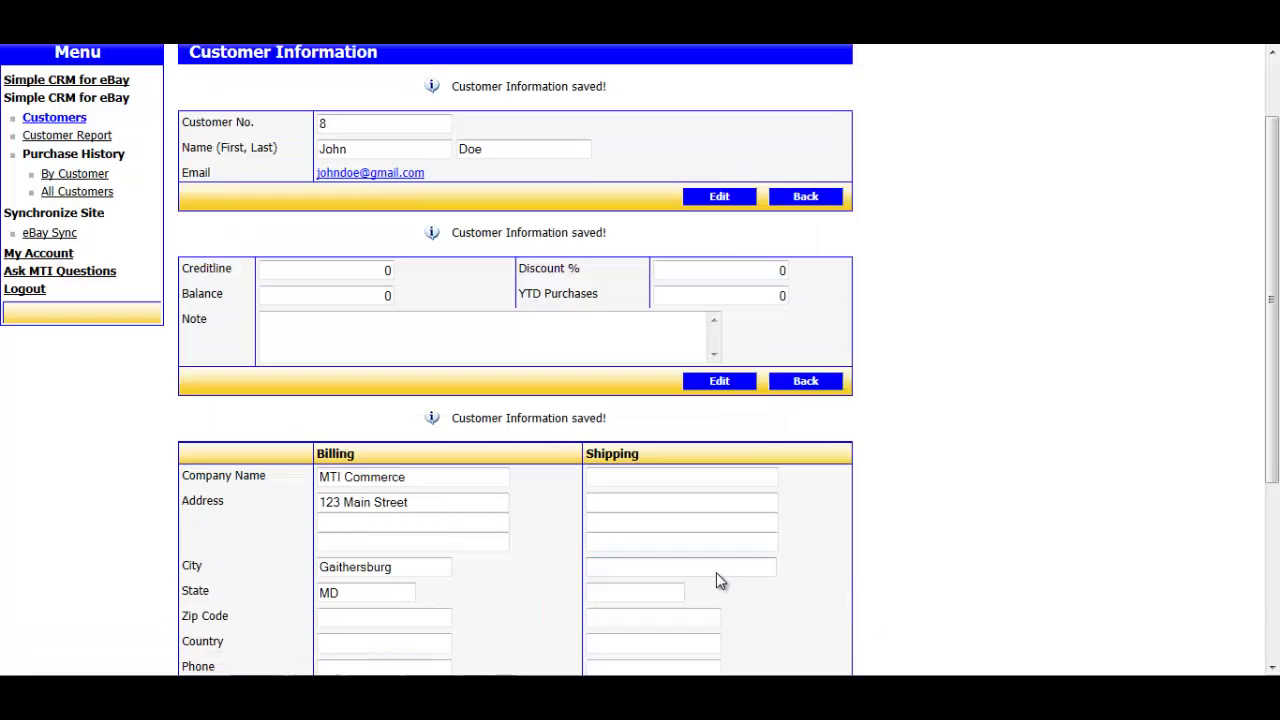
{"action": "left_click", "coordinate": [805, 197]}
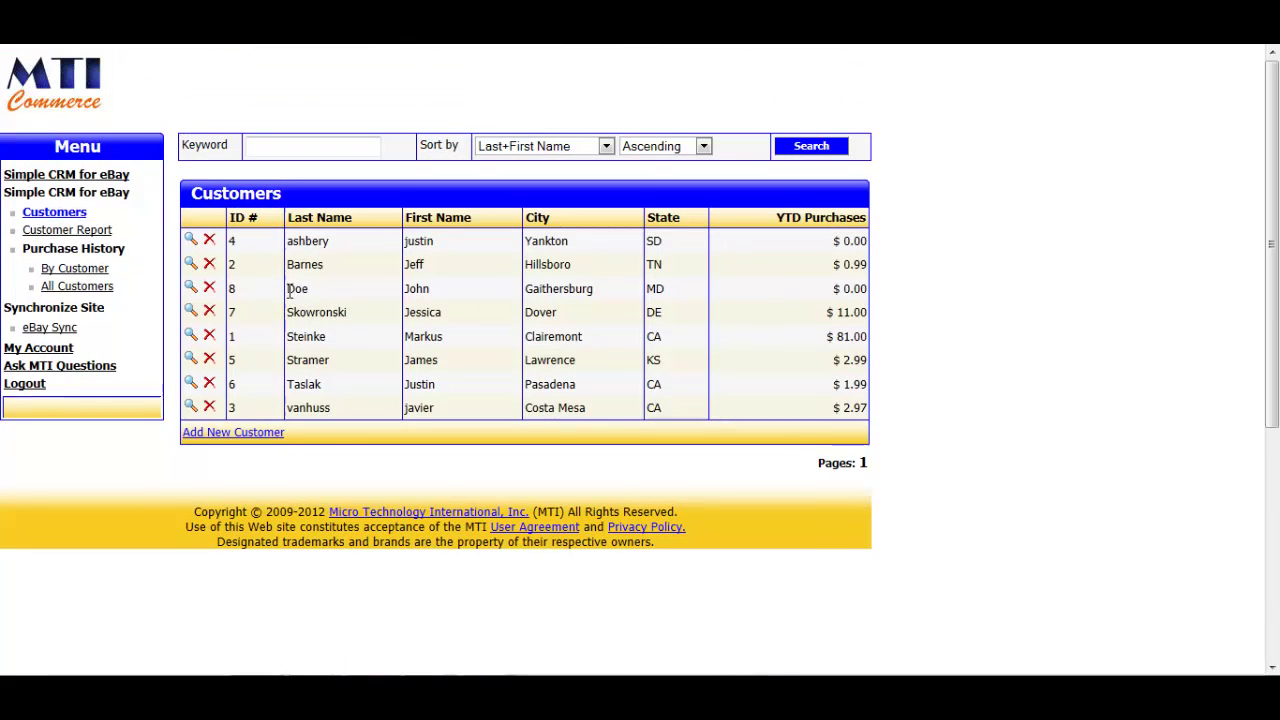
{"action": "left_click_drag", "start_coordinate": [289, 290], "coordinate": [858, 298]}
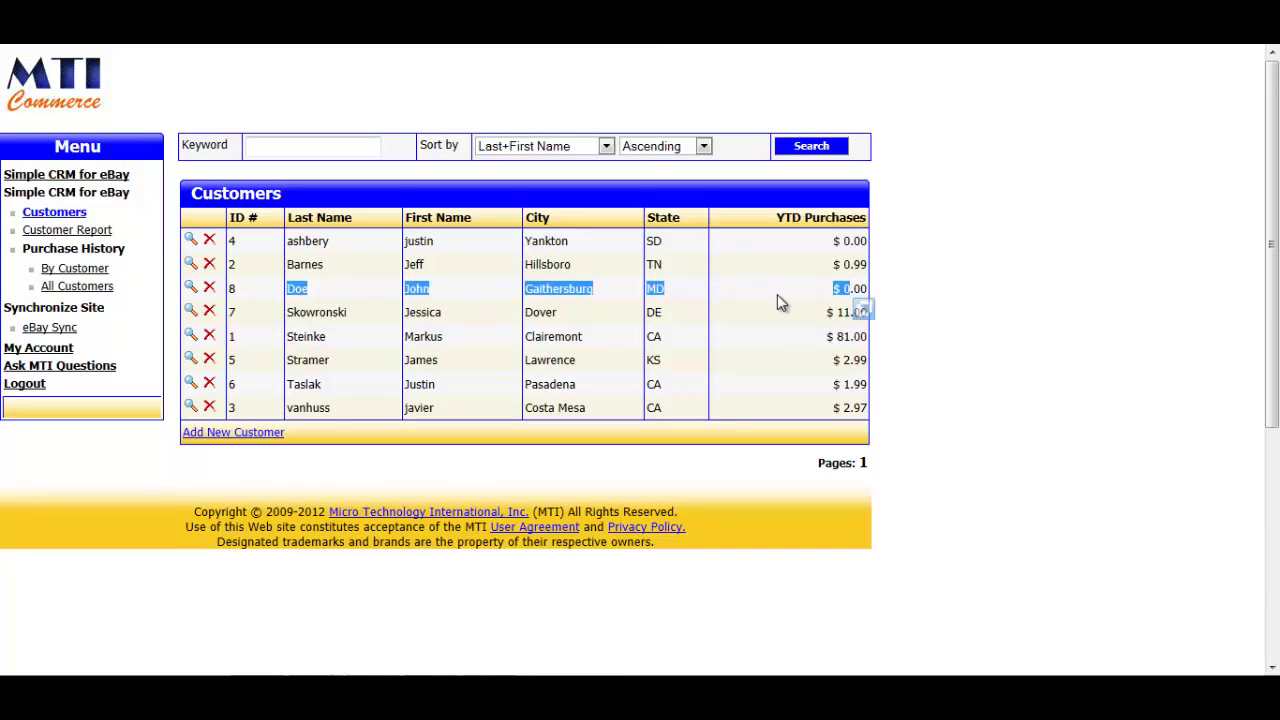
{"action": "left_click", "coordinate": [779, 293]}
{"action": "scroll", "coordinate": [783, 297], "scroll_direction": "down", "scroll_amount": 1}
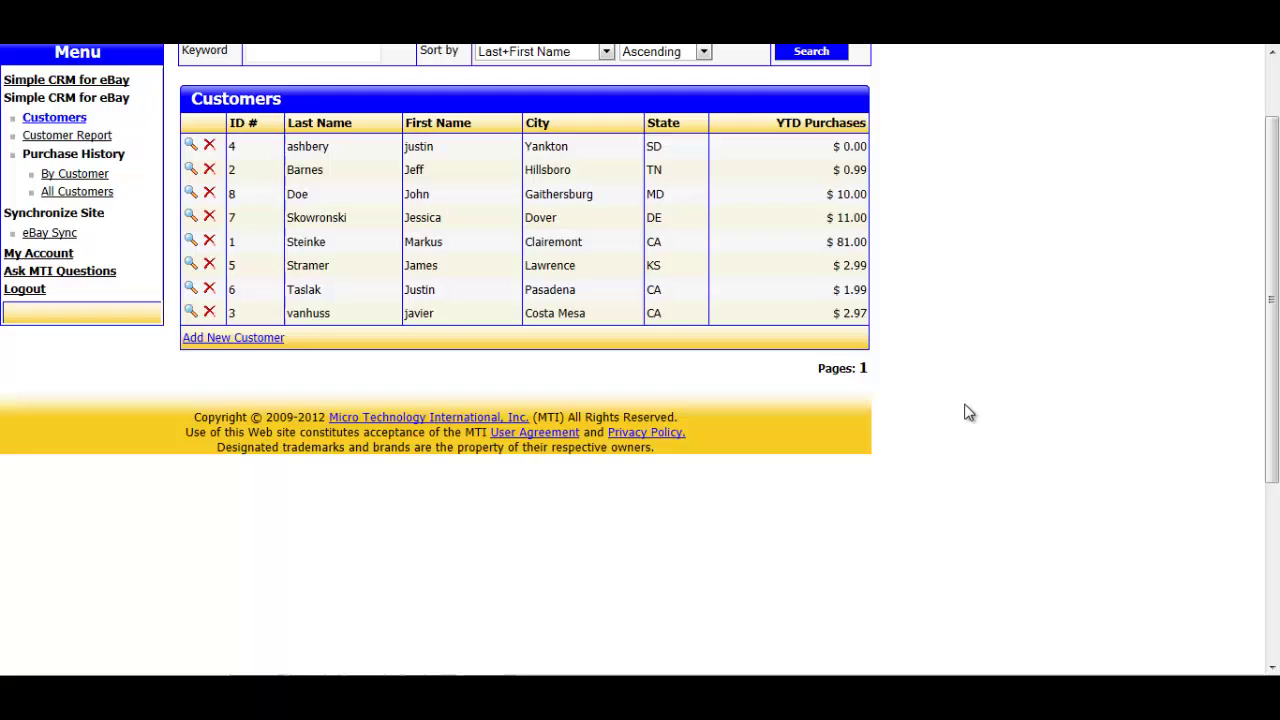
Delete customer 8 with its red X and confirm, leaving seven customers
{"action": "scroll", "coordinate": [965, 413], "scroll_direction": "up", "scroll_amount": 1}
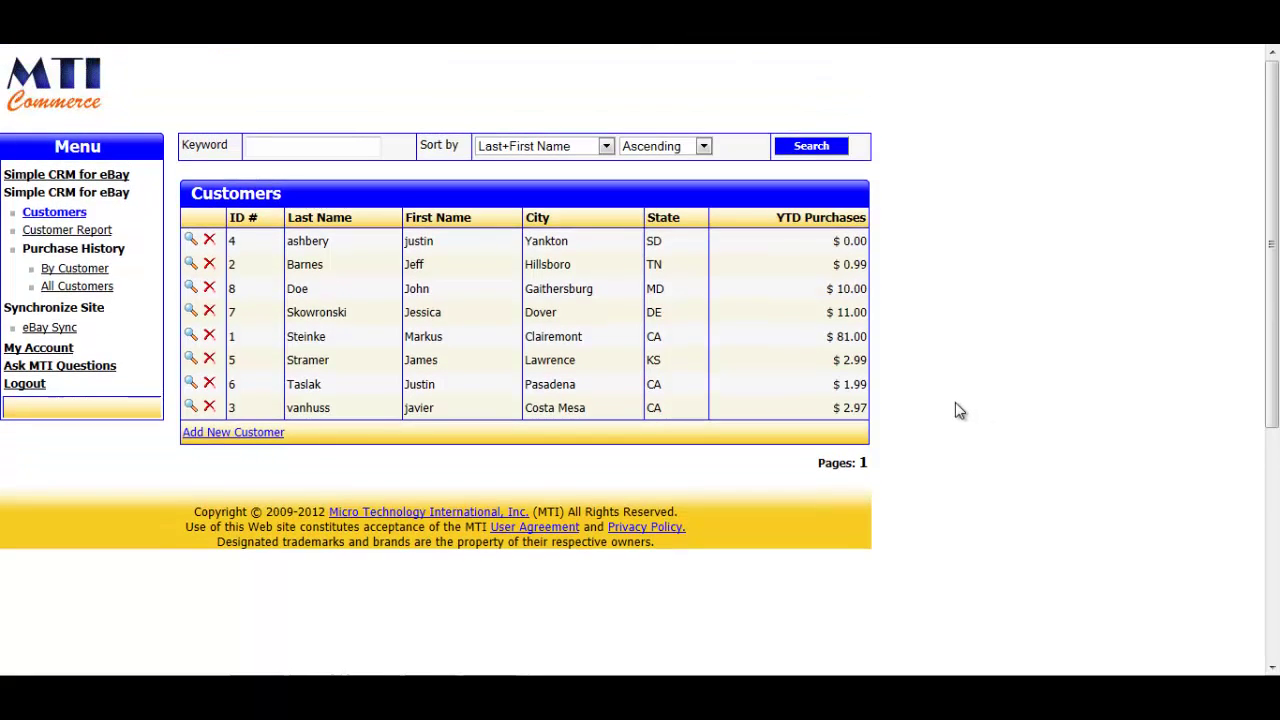
{"action": "left_click", "coordinate": [210, 288]}
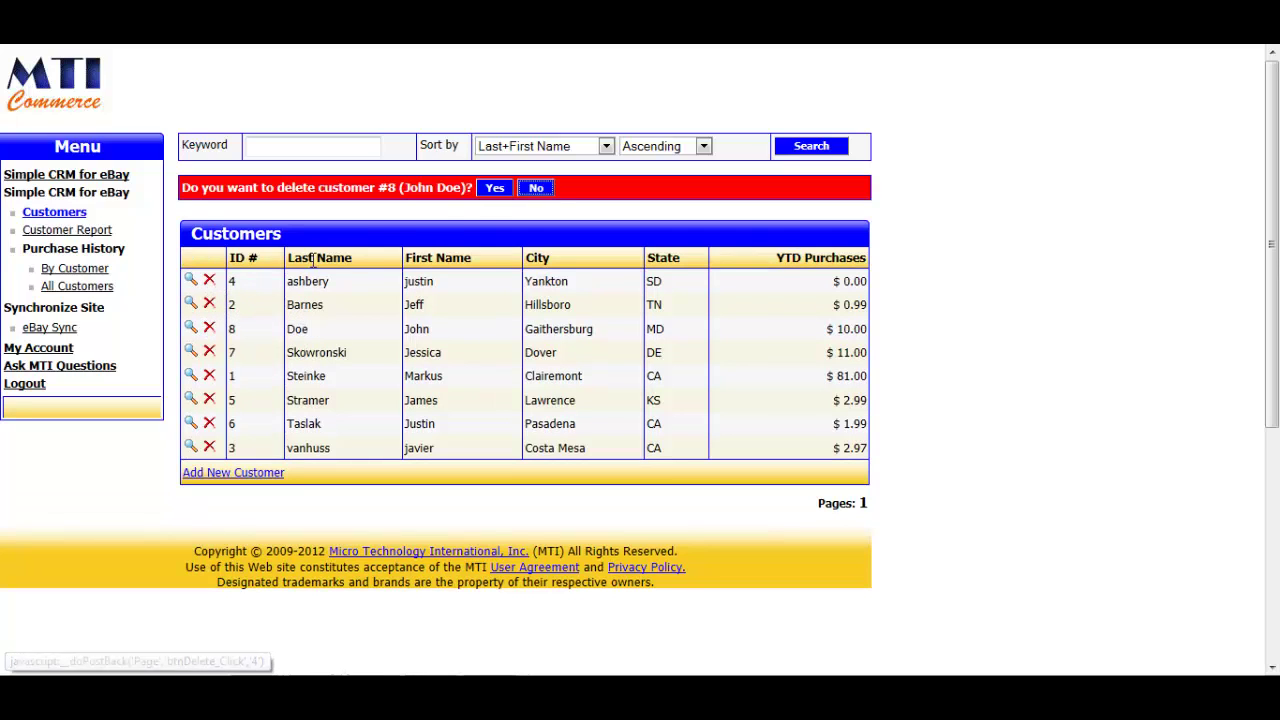
{"action": "left_click", "coordinate": [492, 192]}
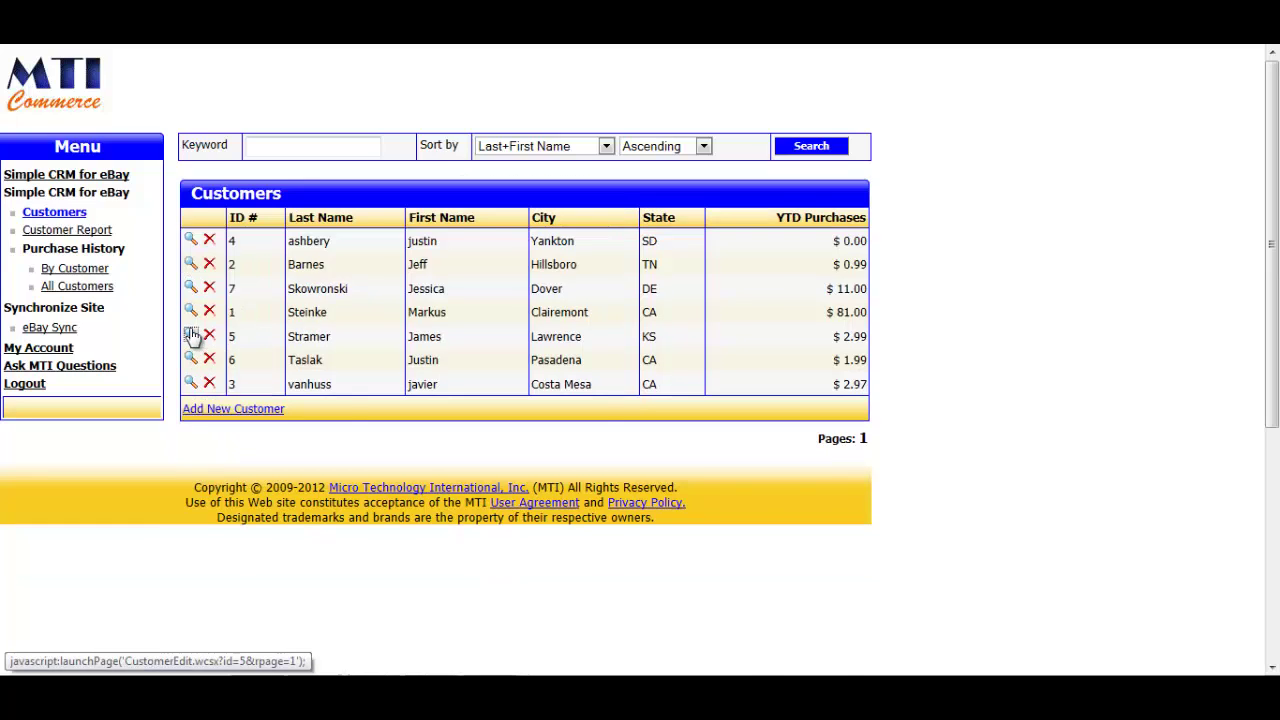
{"action": "left_click", "coordinate": [192, 335]}
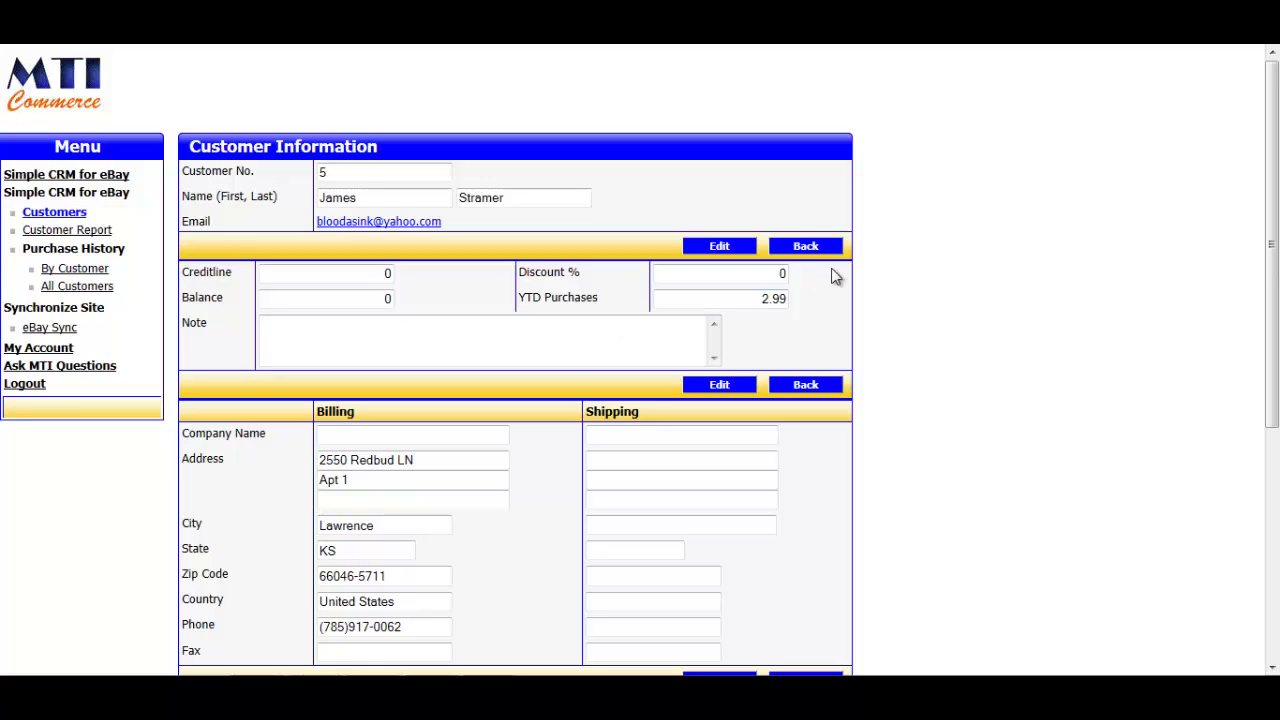
{"action": "left_click", "coordinate": [810, 250]}
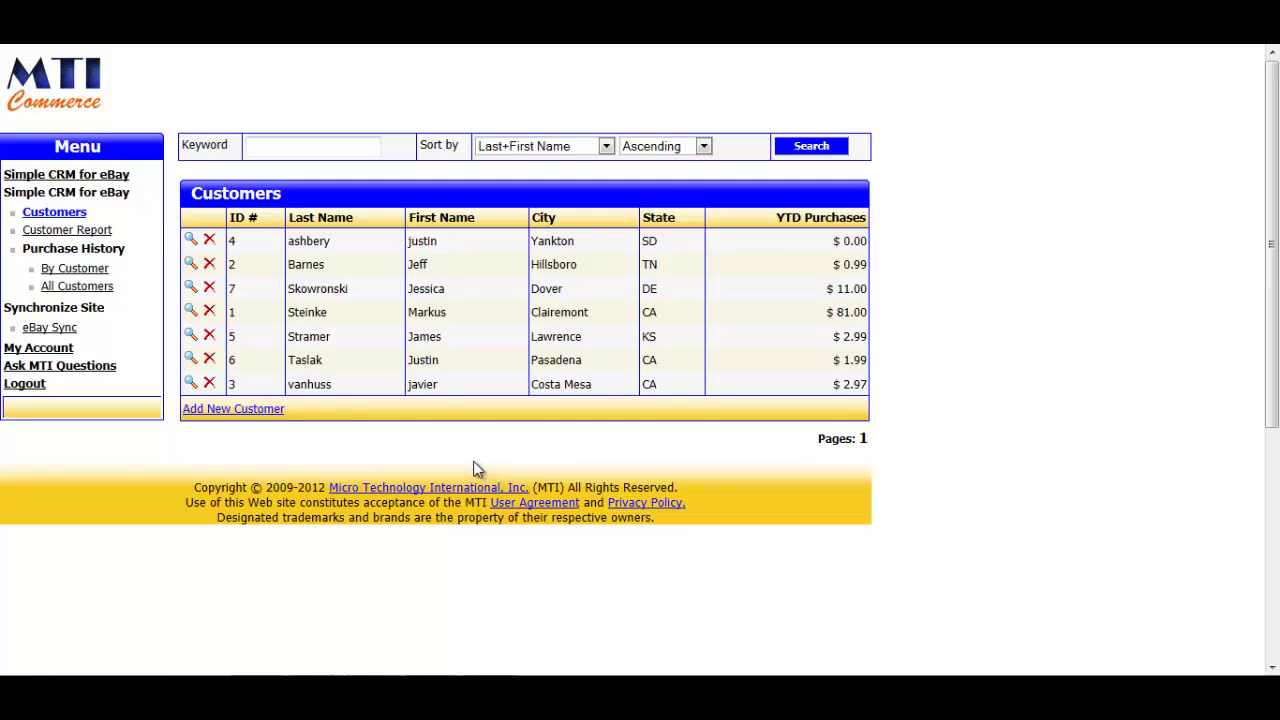
Generate the customer report sorted by Customer Number and open custlist_web.pdf
{"action": "left_click", "coordinate": [82, 230]}
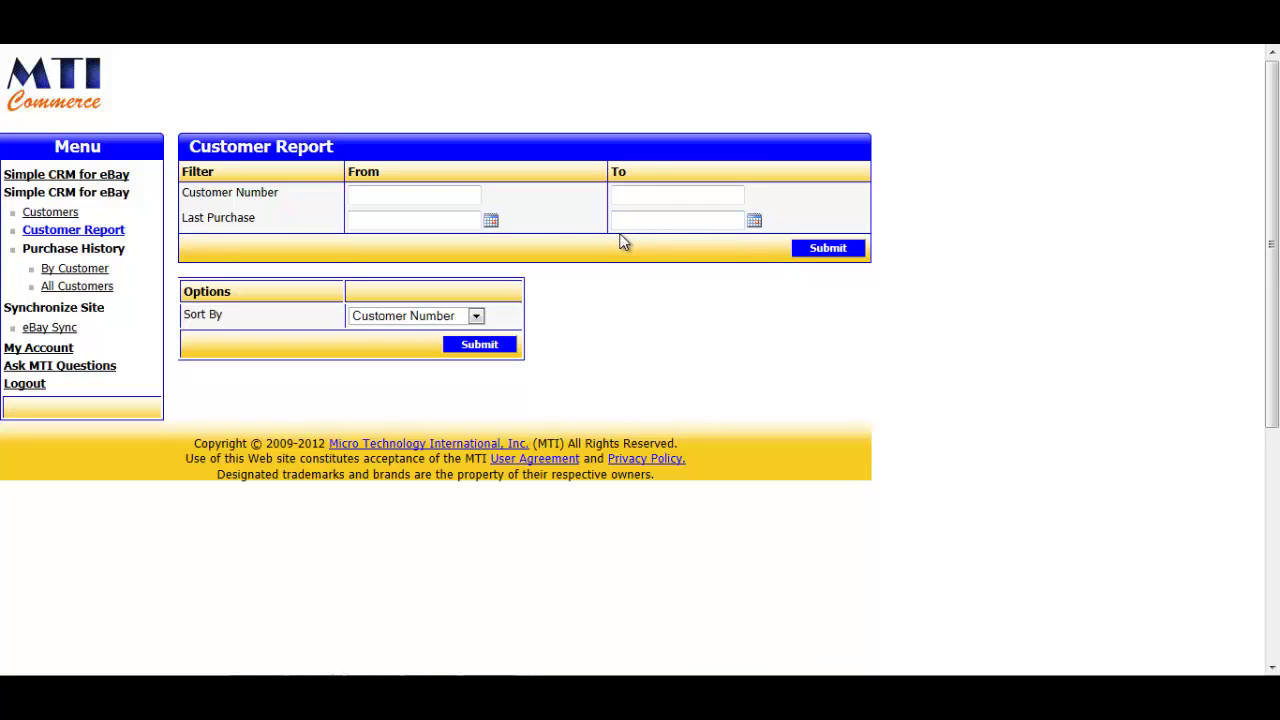
{"action": "left_click", "coordinate": [475, 317]}
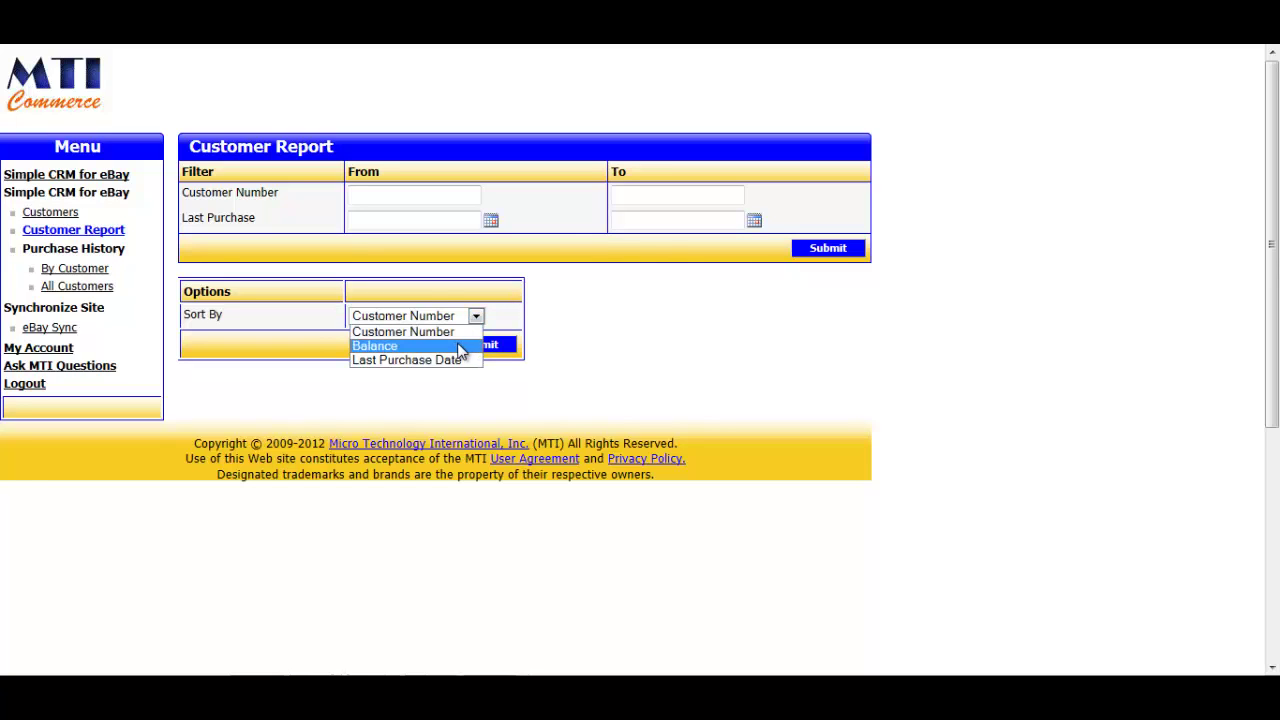
{"action": "left_click", "coordinate": [626, 369]}
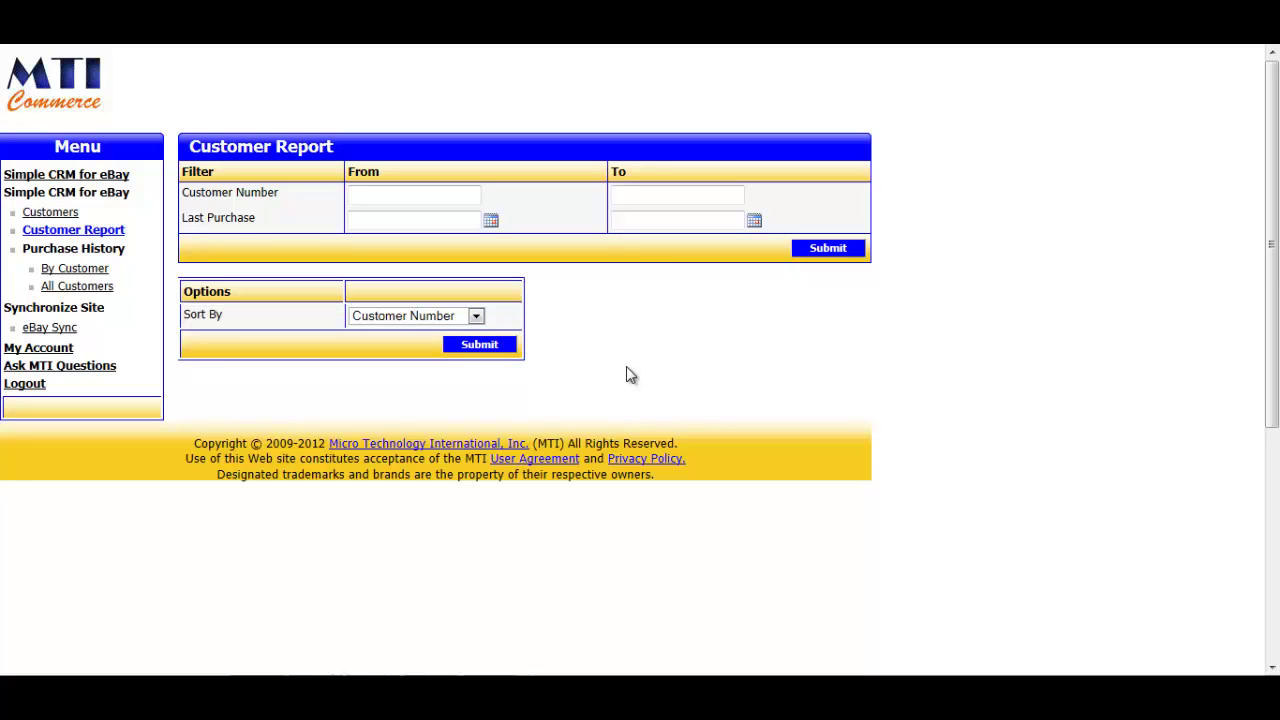
{"action": "left_click", "coordinate": [824, 250]}
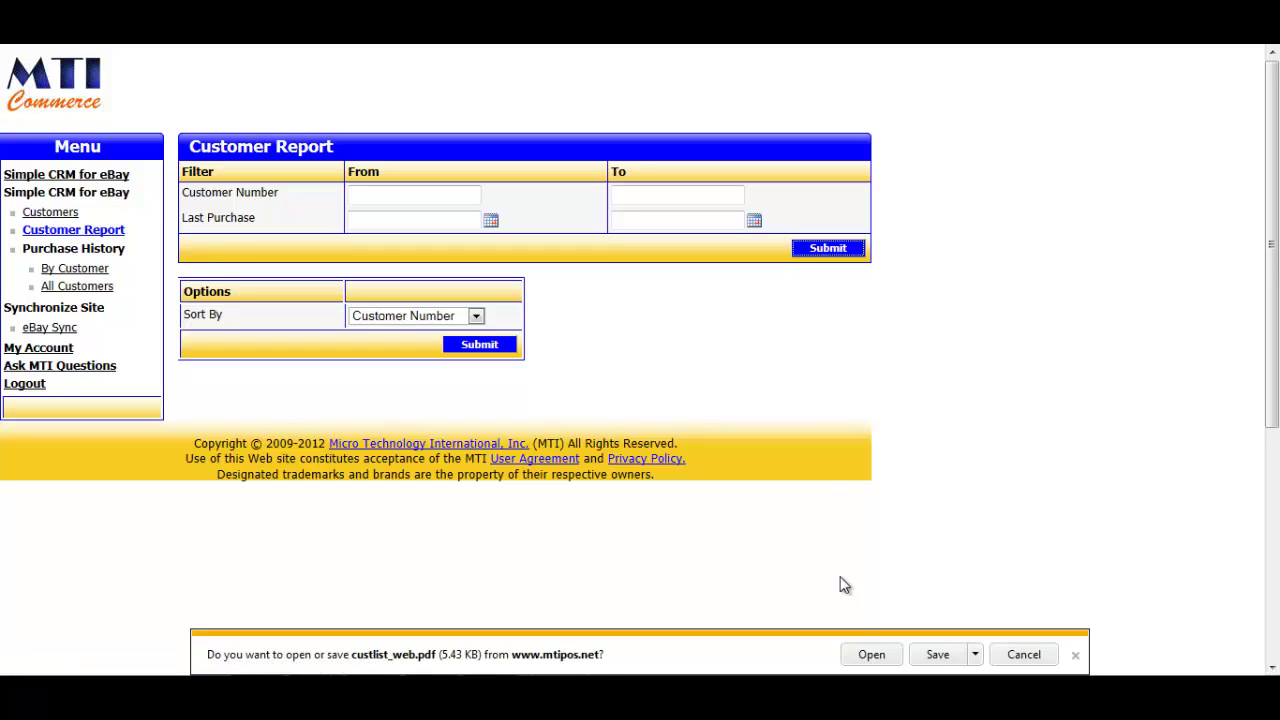
{"action": "left_click", "coordinate": [872, 655]}
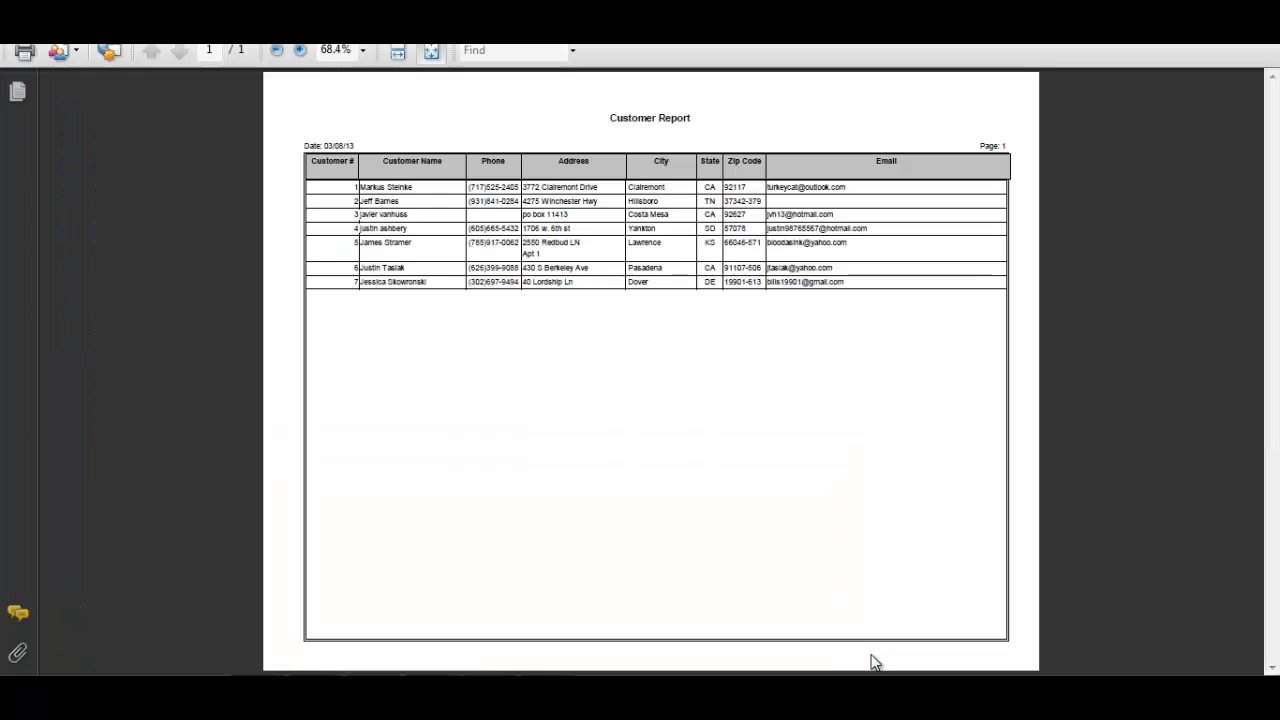
View the customer report PDF at 100%, select the first customer's row, then close it
{"action": "left_click", "coordinate": [300, 51]}
{"action": "left_click", "coordinate": [300, 51]}
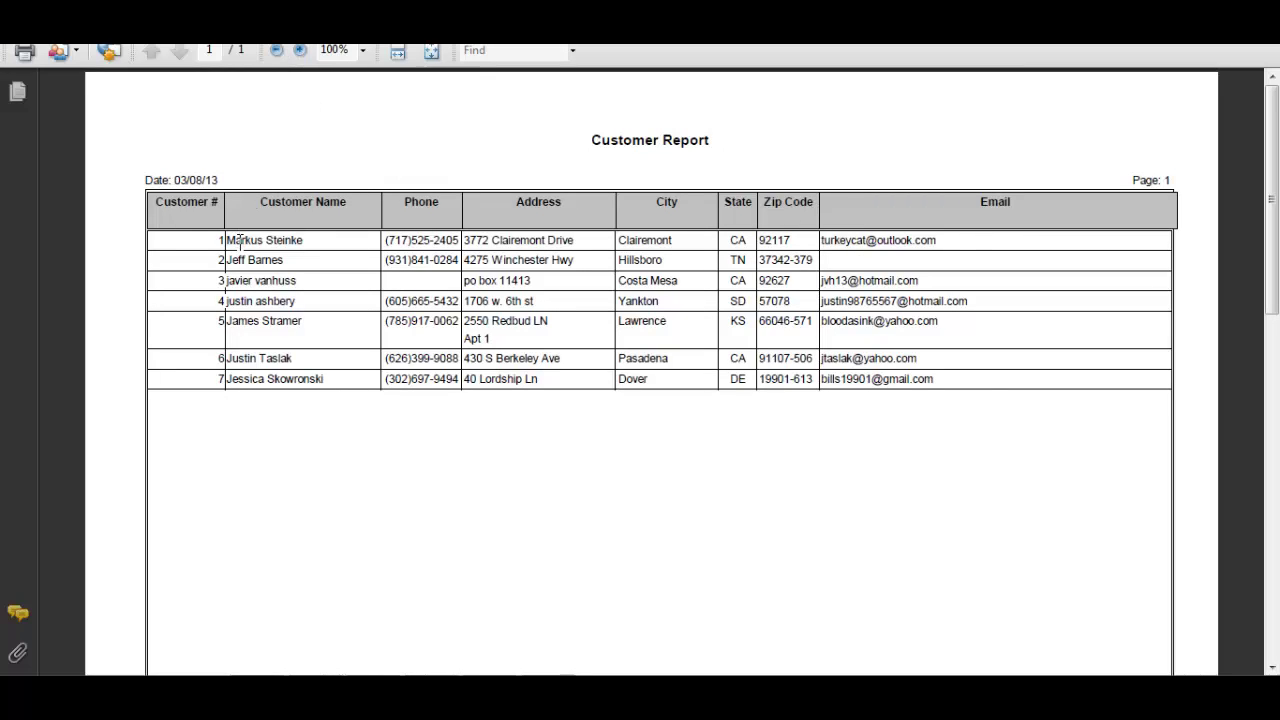
{"action": "left_click_drag", "start_coordinate": [240, 241], "coordinate": [930, 252]}
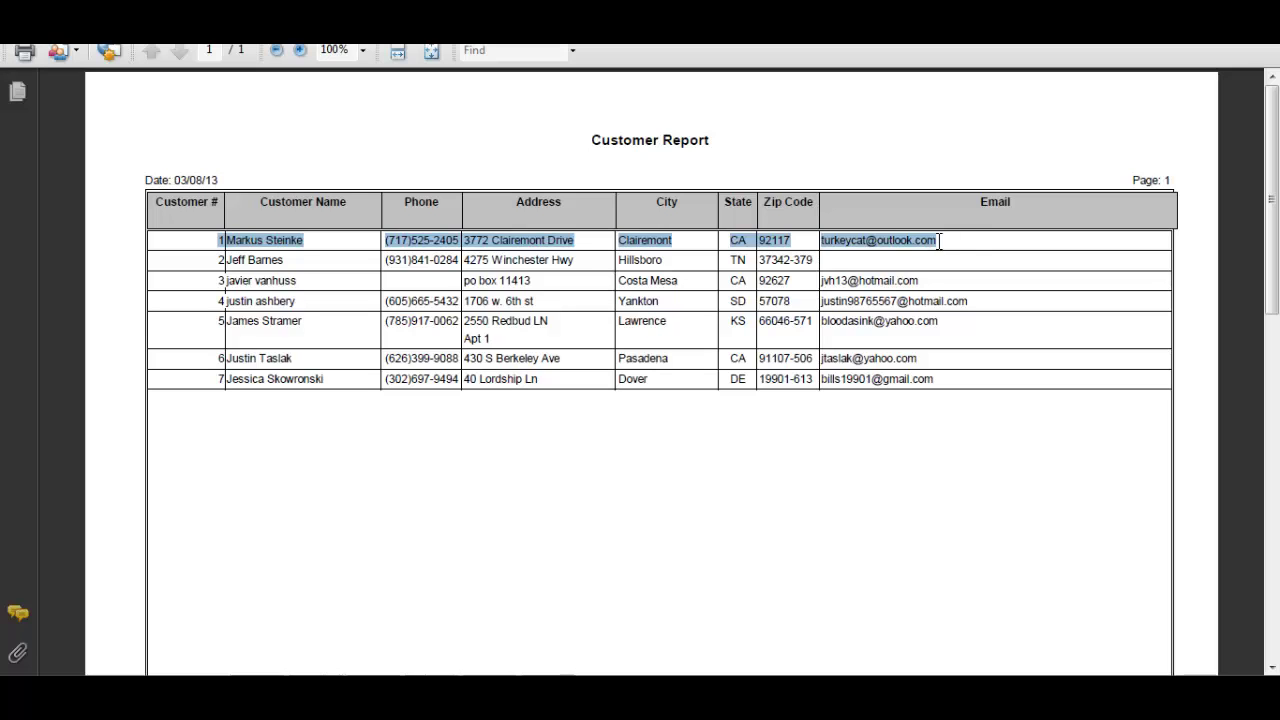
{"action": "key", "text": "alt+Left"}
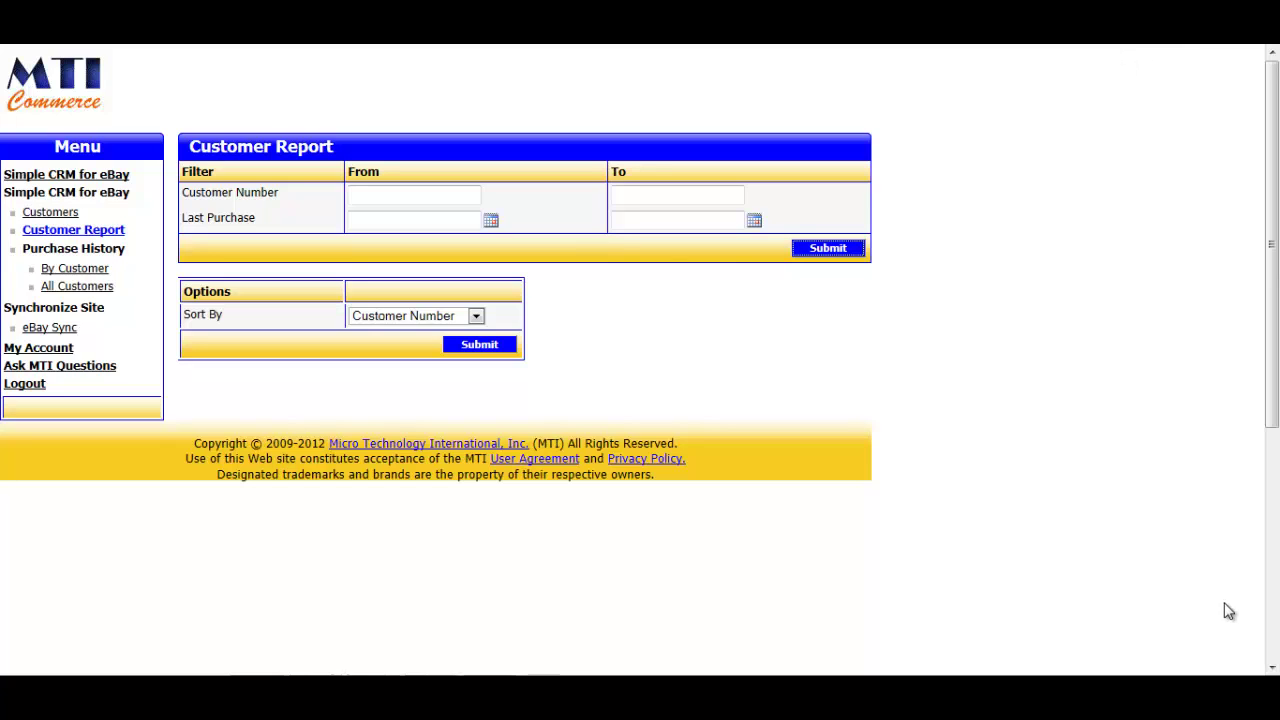
Generate the unfiltered Purchase History by Customer report and open scusthst_web.pdf
{"action": "left_click", "coordinate": [63, 270]}
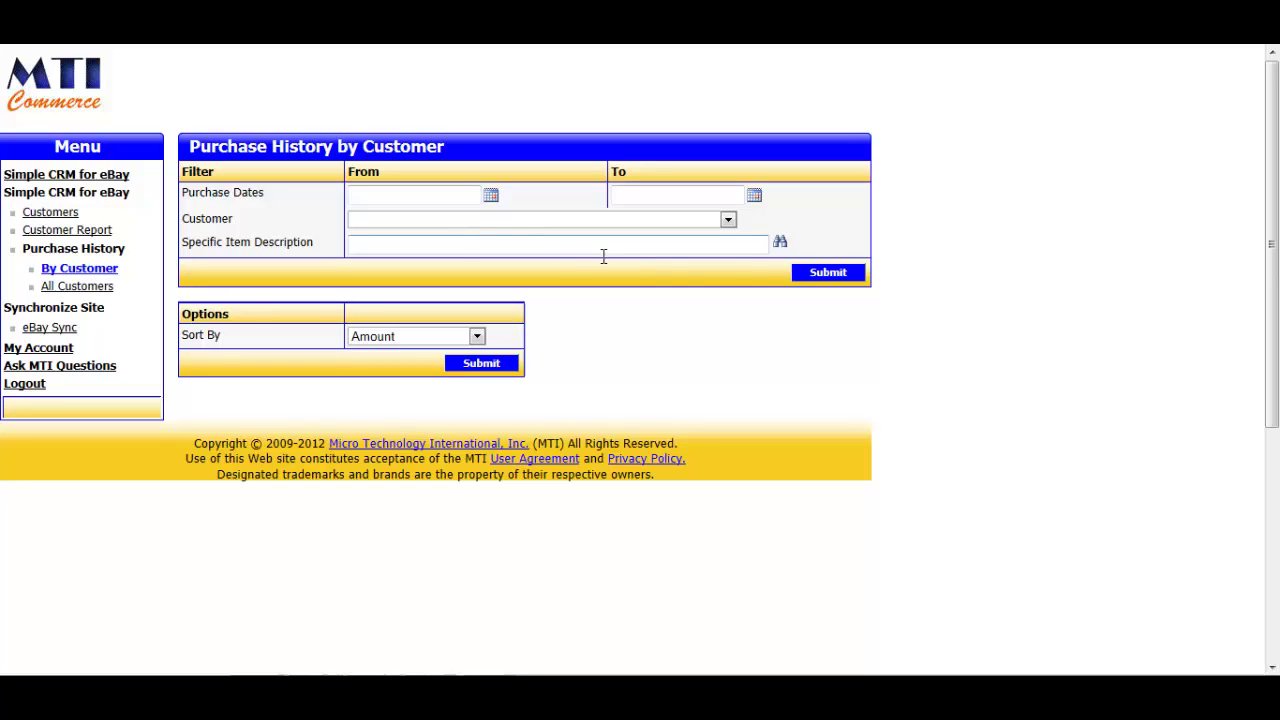
{"action": "left_click", "coordinate": [822, 274]}
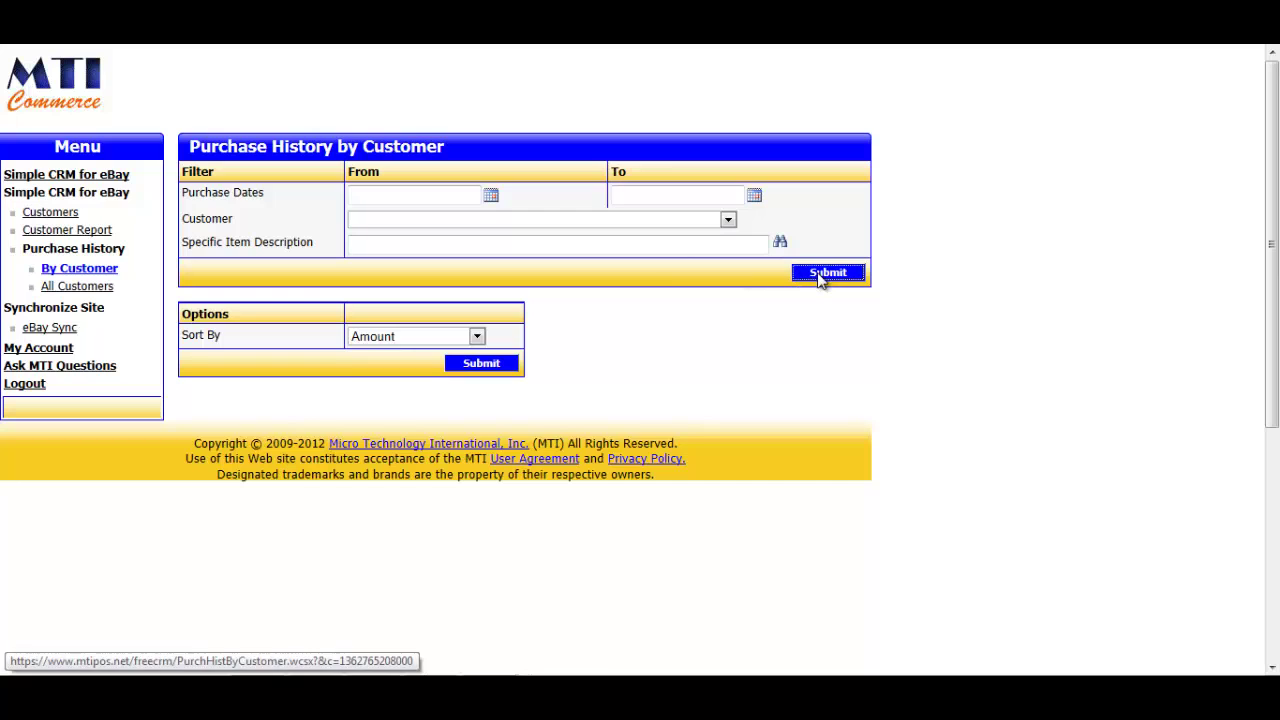
{"action": "left_click", "coordinate": [871, 655]}
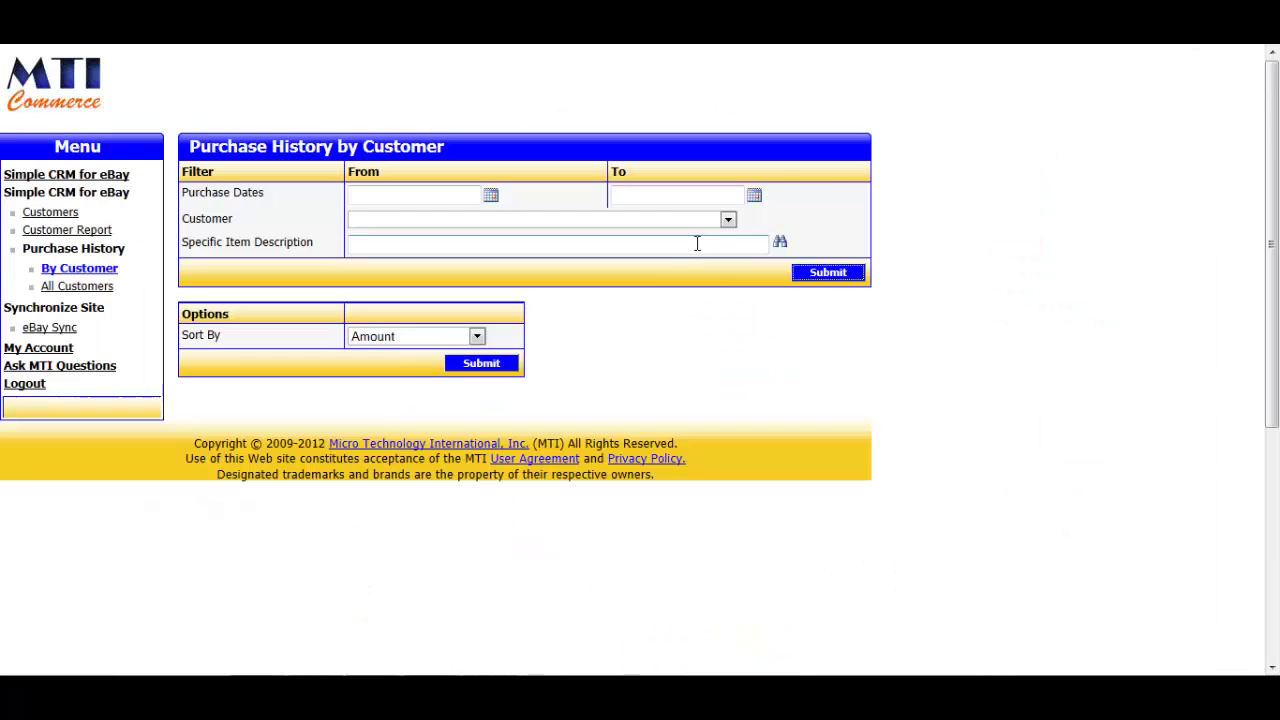
Choose one specific customer in the Customer filter dropdown
{"action": "left_click", "coordinate": [727, 220]}
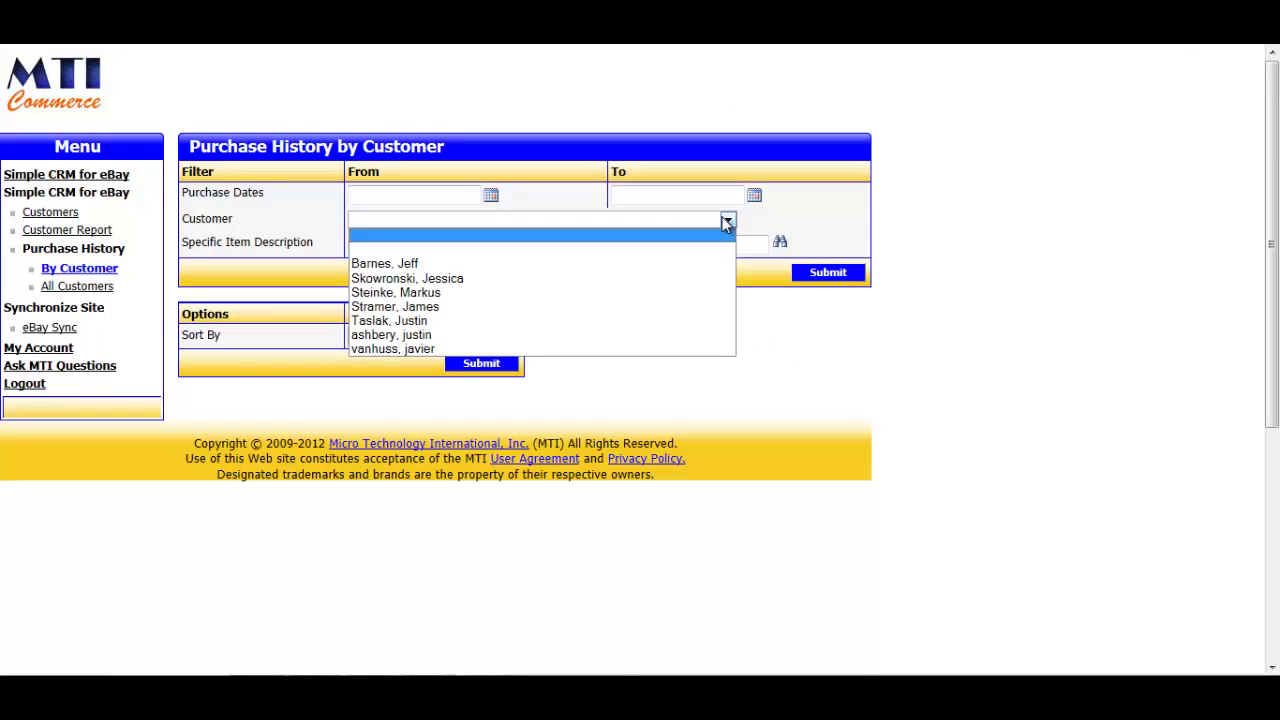
{"action": "left_click", "coordinate": [694, 306]}
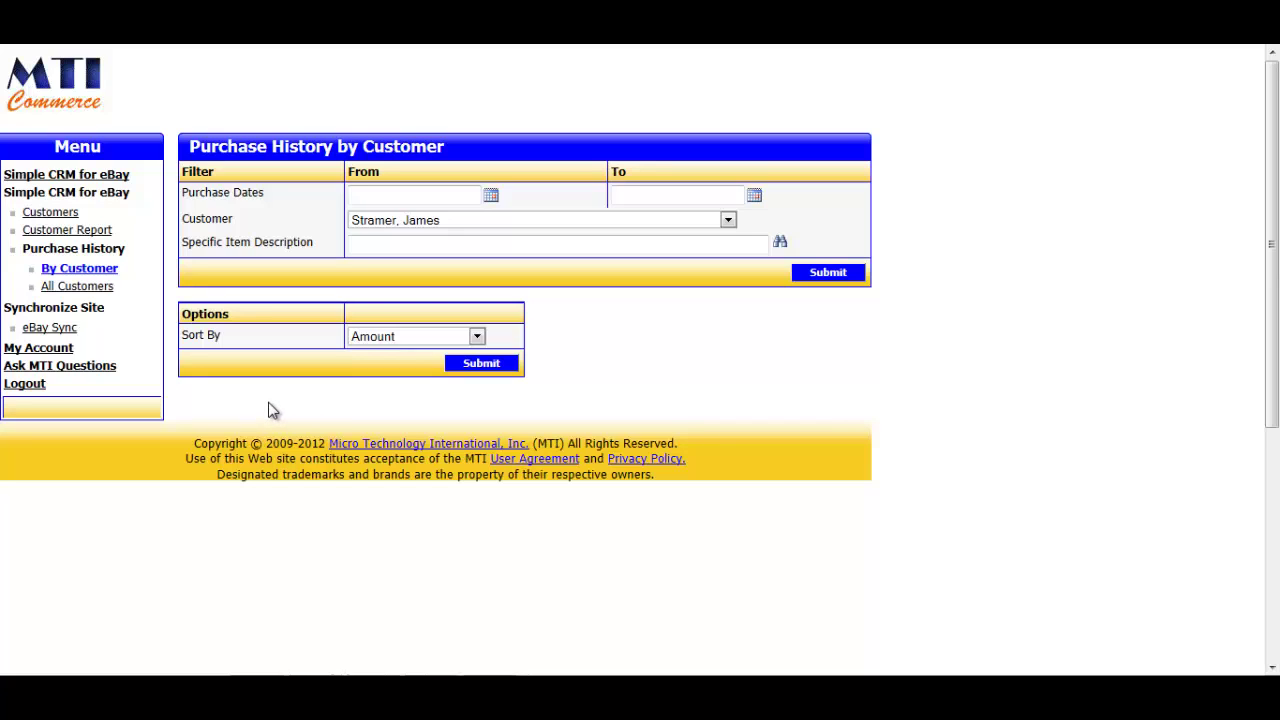
Generate the Purchase History by All Customers report, view hstrpsel_web.pdf, and close it
{"action": "left_click", "coordinate": [88, 287]}
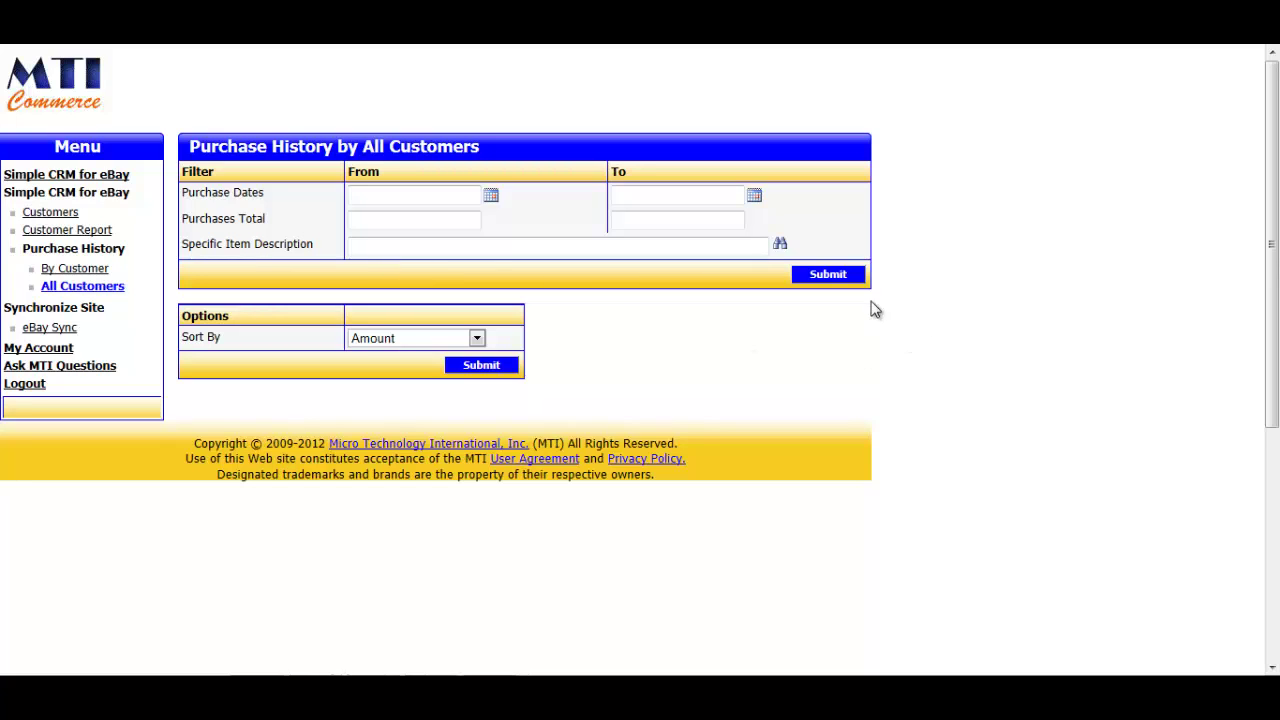
{"action": "left_click", "coordinate": [828, 275]}
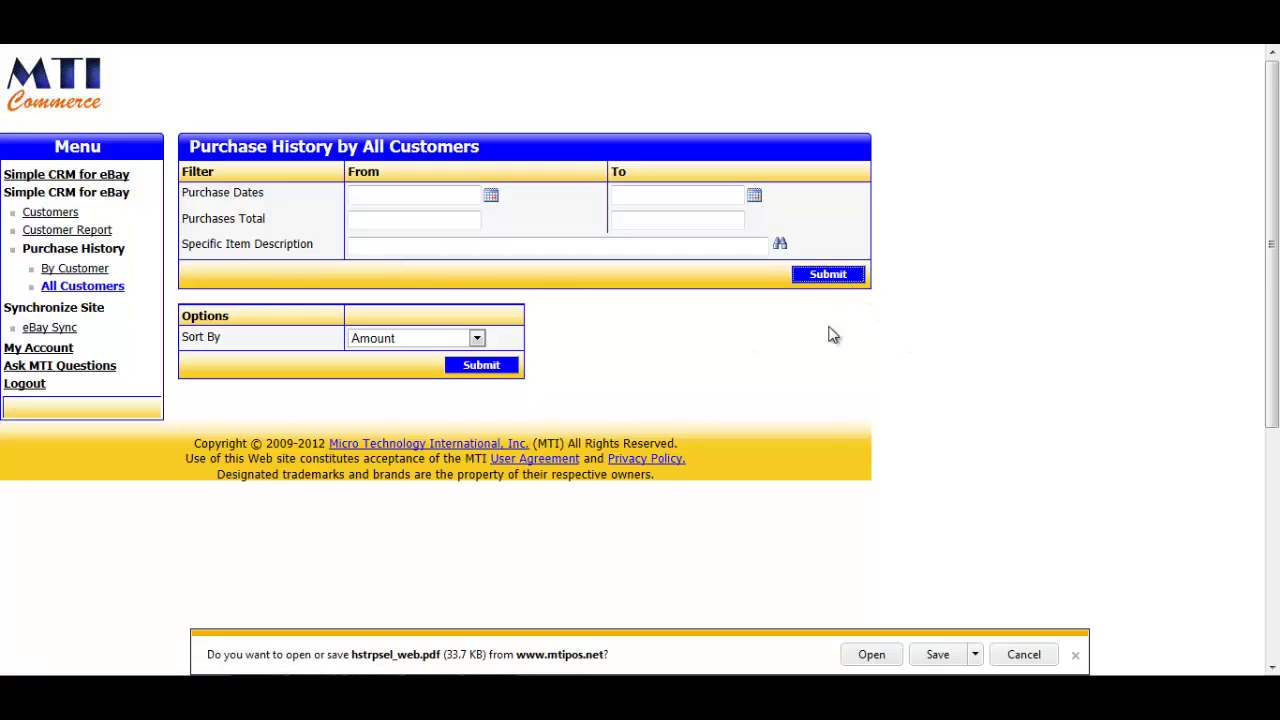
{"action": "left_click", "coordinate": [870, 655]}
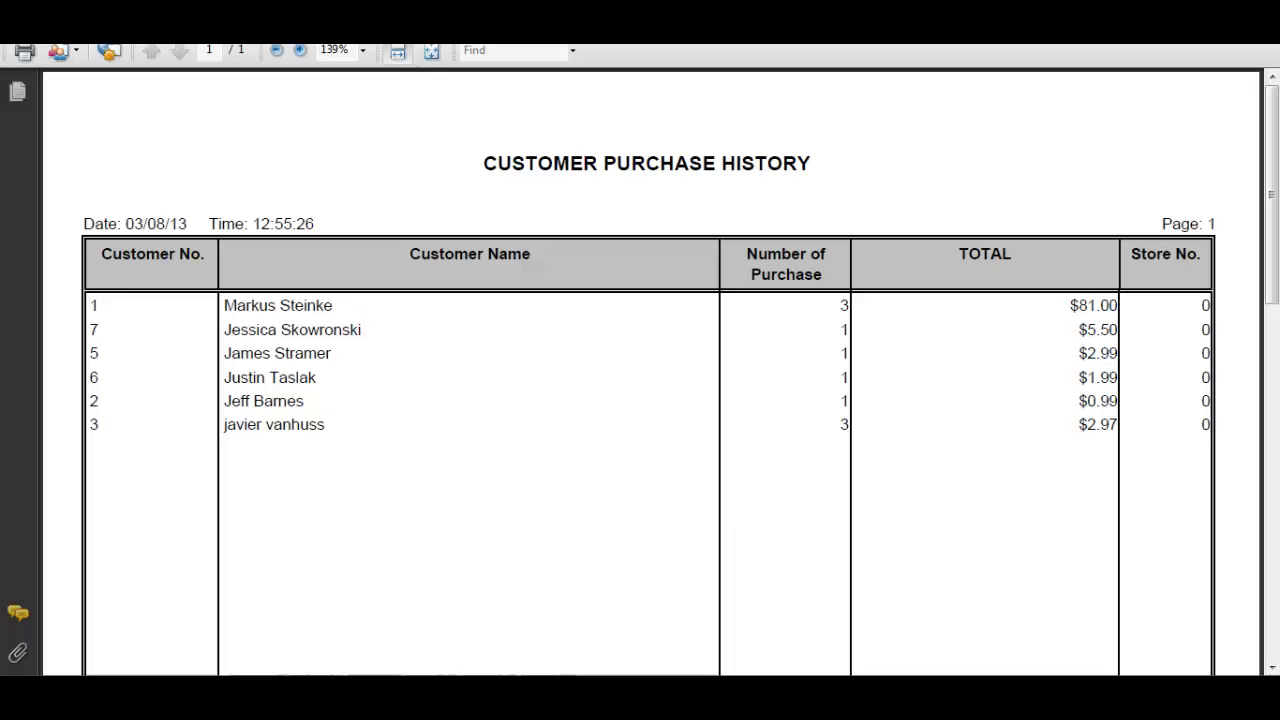
{"action": "key", "text": "alt+F4"}
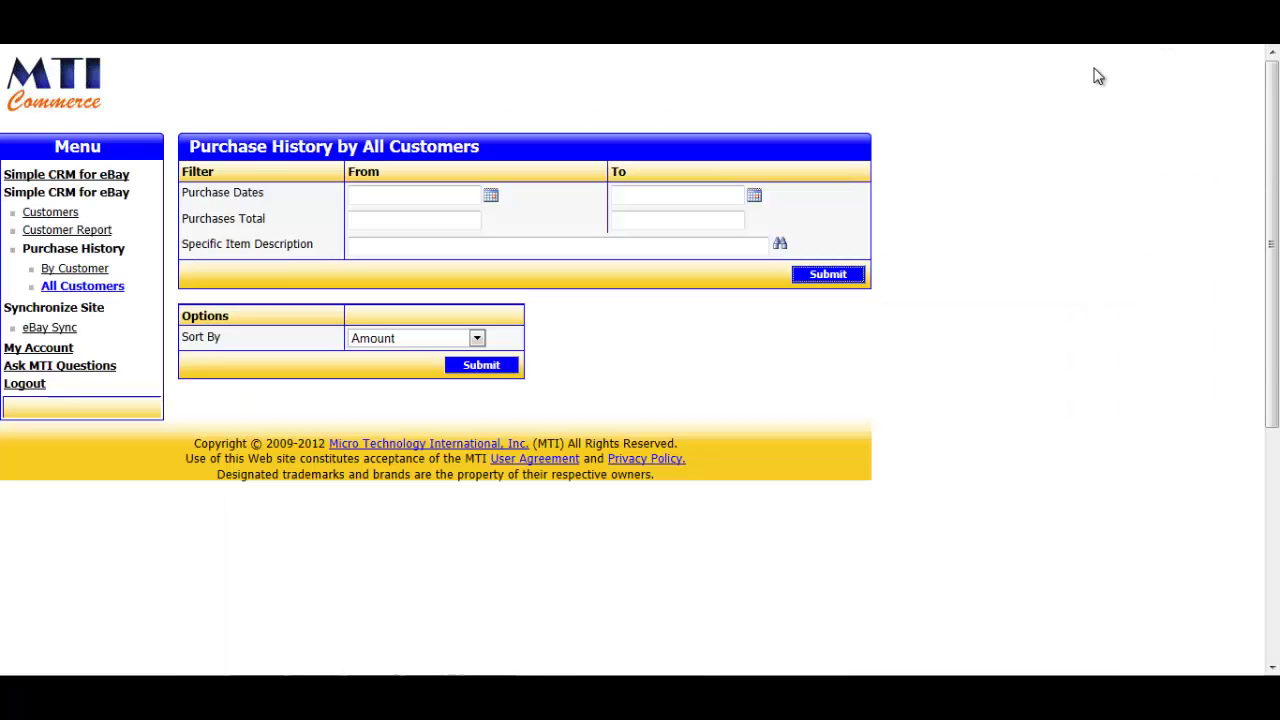
Show the eBay Sync page and highlight its Last End-of-Day date, 12/12/12 04:10:19 PM
{"action": "left_click", "coordinate": [1080, 586]}
{"action": "left_click", "coordinate": [52, 331]}
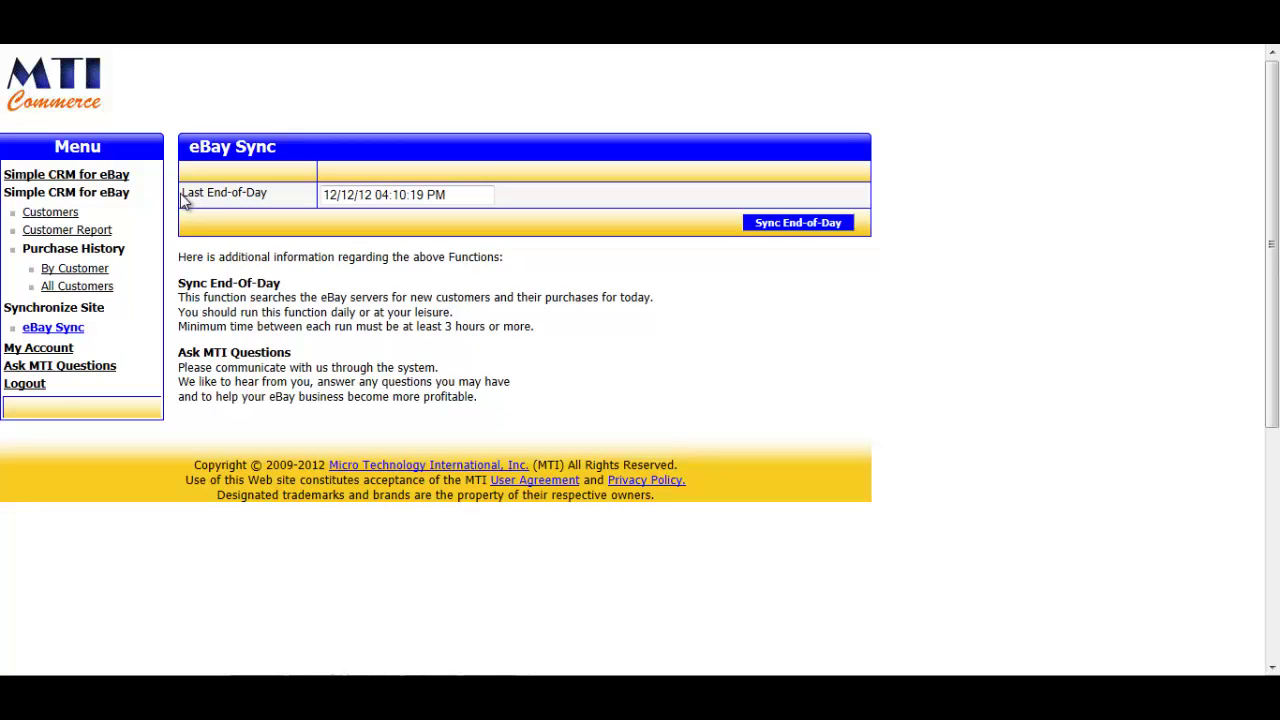
{"action": "left_click_drag", "start_coordinate": [183, 200], "coordinate": [290, 200]}
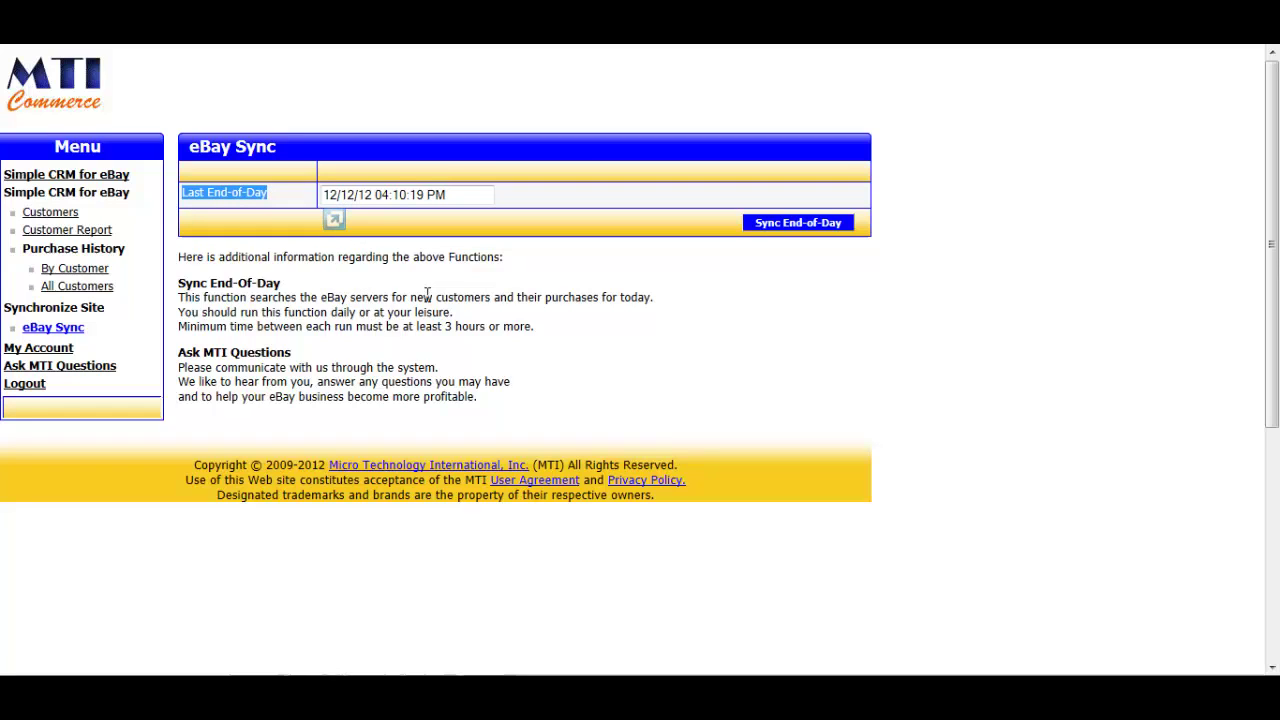
{"action": "left_click", "coordinate": [780, 225]}
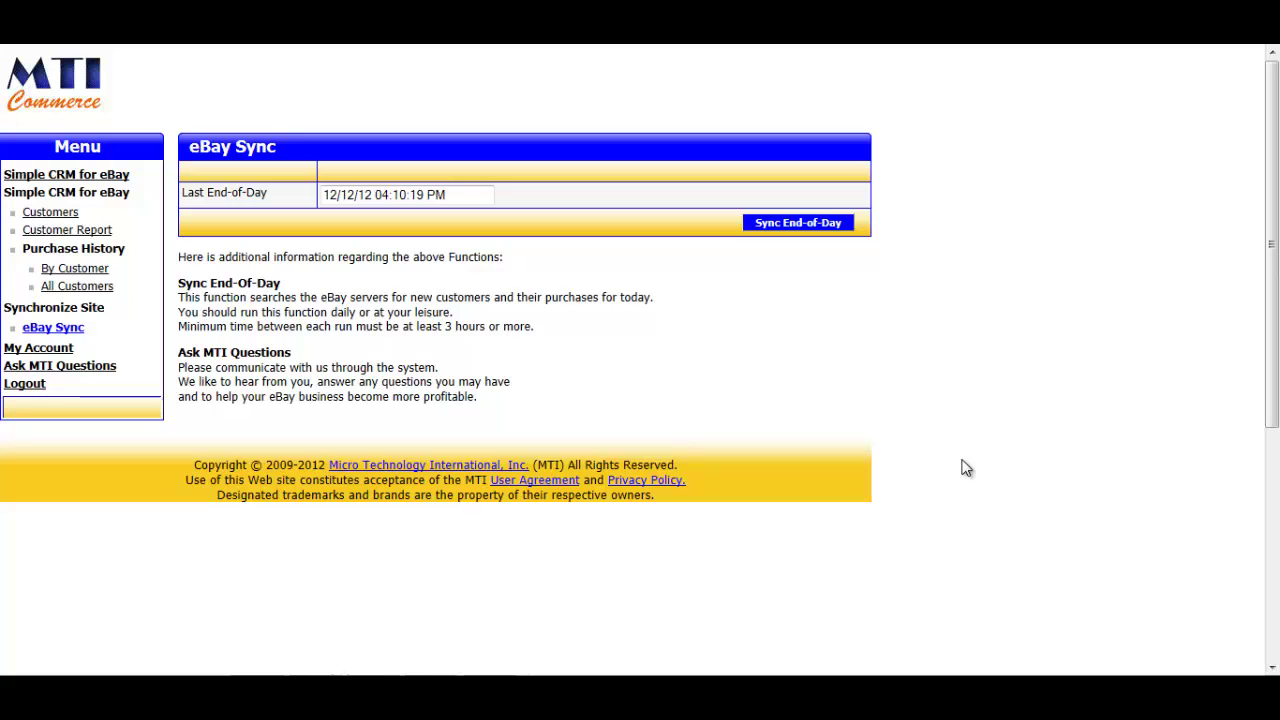
View the My Account details, then list the questions to MTI, showing the unanswered 03/01/13 question
{"action": "left_click", "coordinate": [50, 350]}
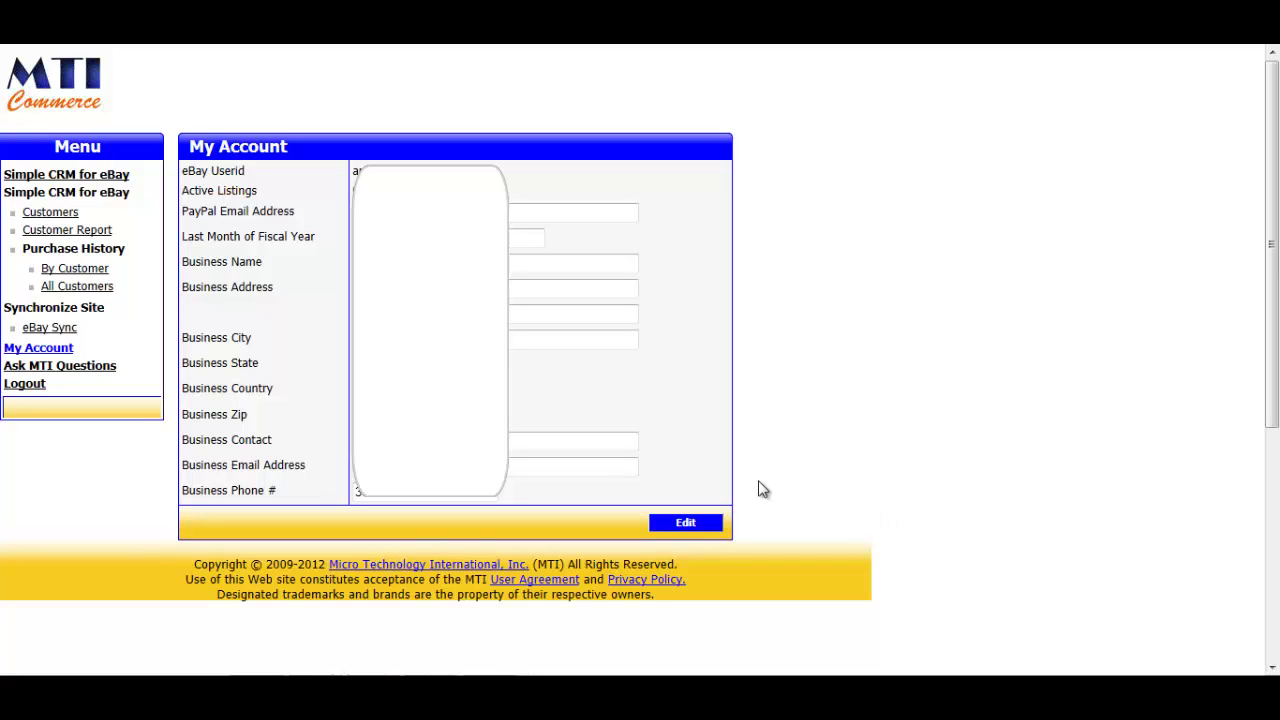
{"action": "left_click", "coordinate": [107, 368]}
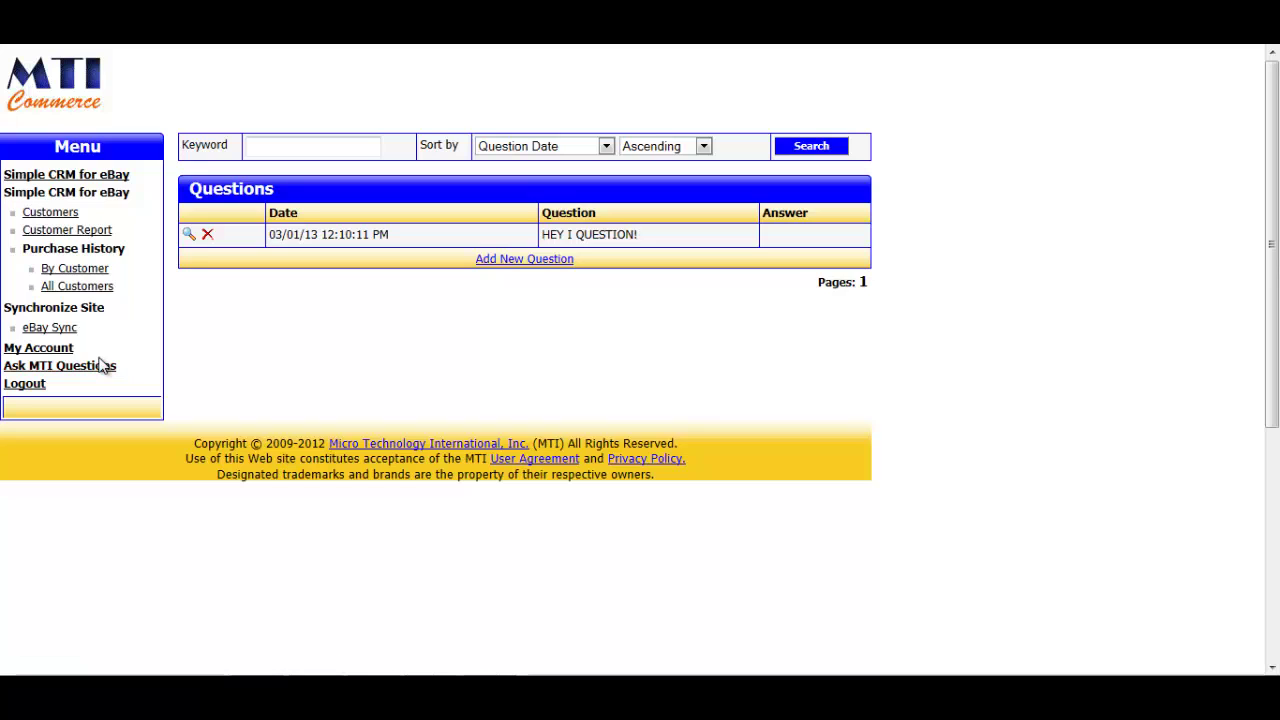
Submit a new MTI question with subject TEST and text 'HEY I NEED HELP! call me!'
{"action": "left_click", "coordinate": [510, 262]}
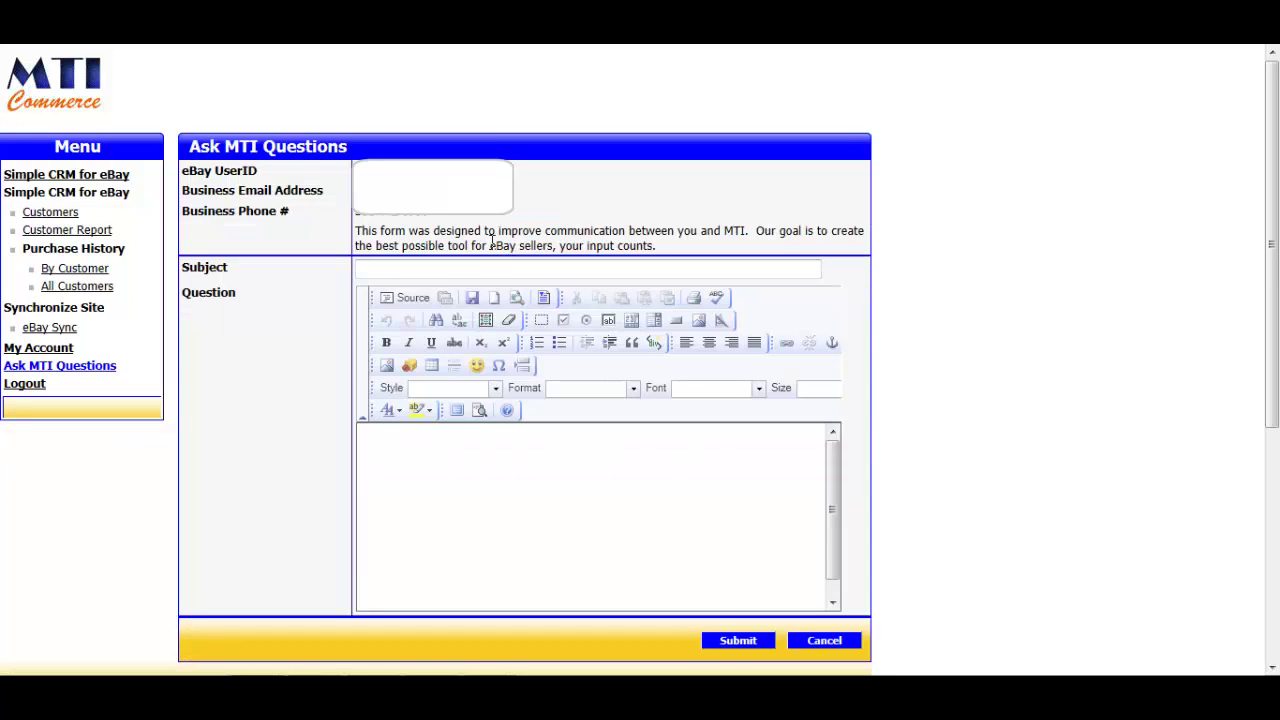
{"action": "left_click", "coordinate": [446, 270]}
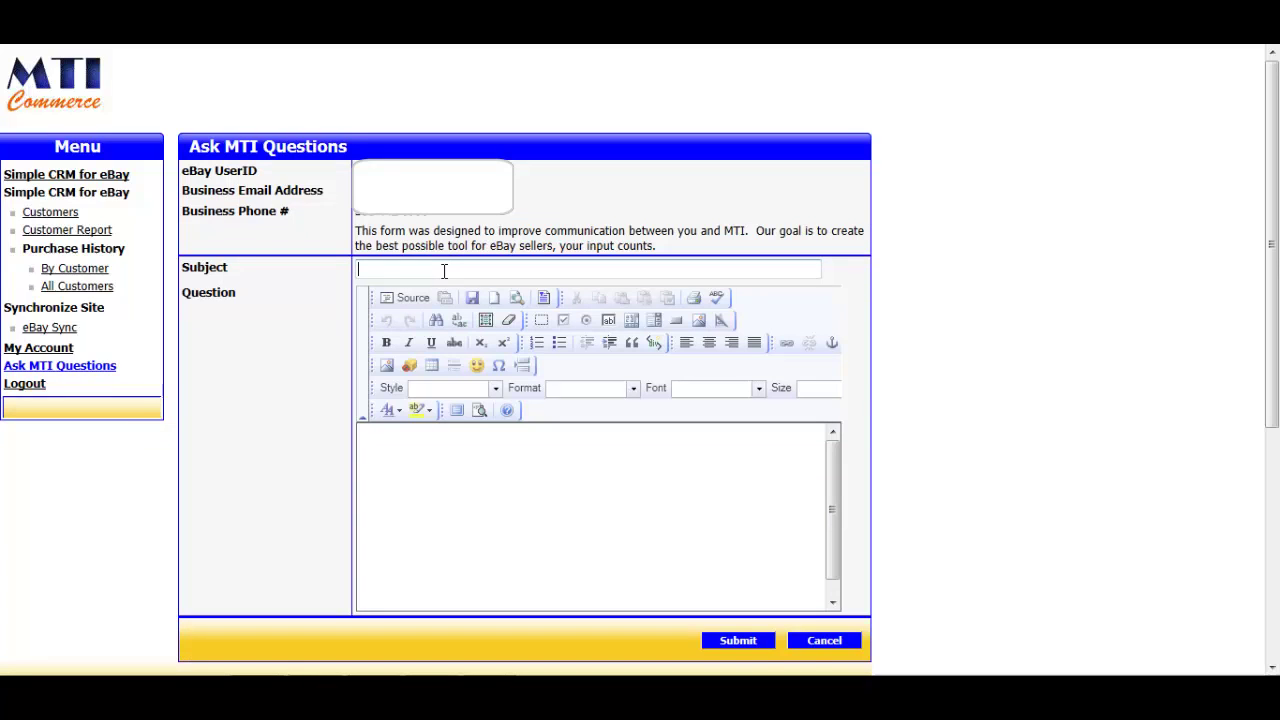
{"action": "type", "text": "TEST"}
{"action": "left_click", "coordinate": [430, 444]}
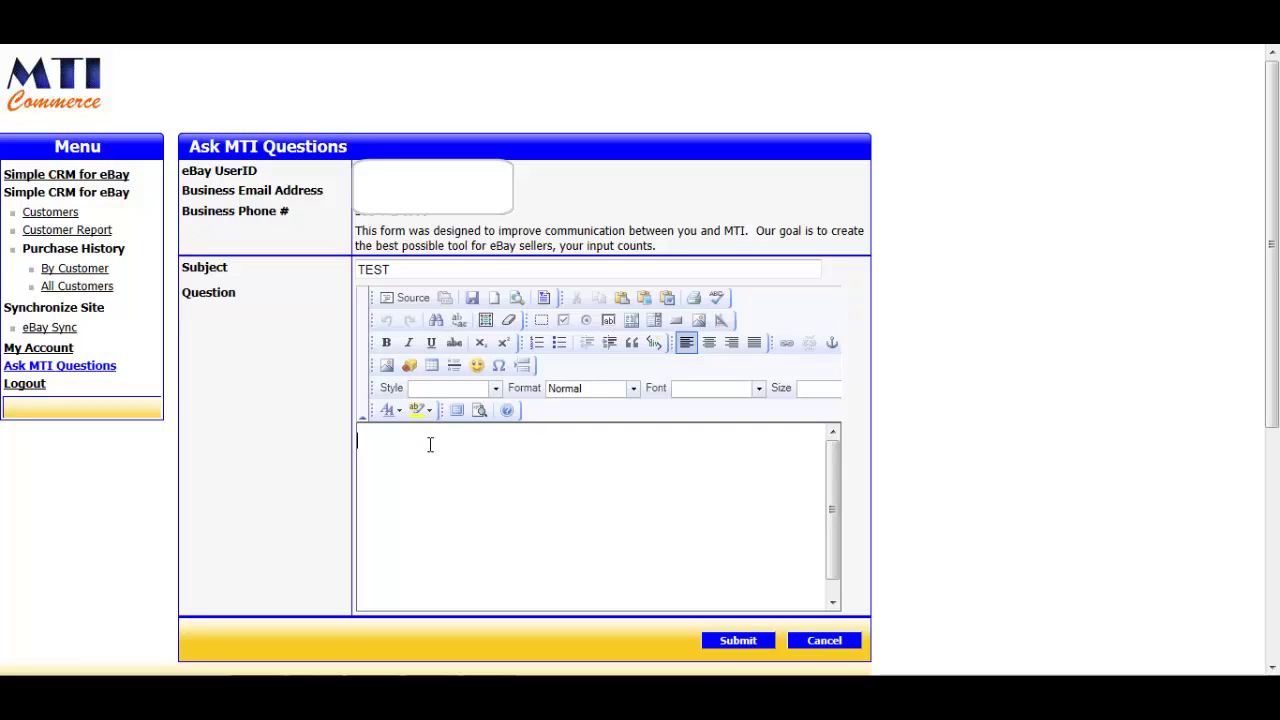
{"action": "type", "text": "HEY I NEED HELP!"}
{"action": "type", "text": "call me!"}
{"action": "left_click", "coordinate": [744, 641]}
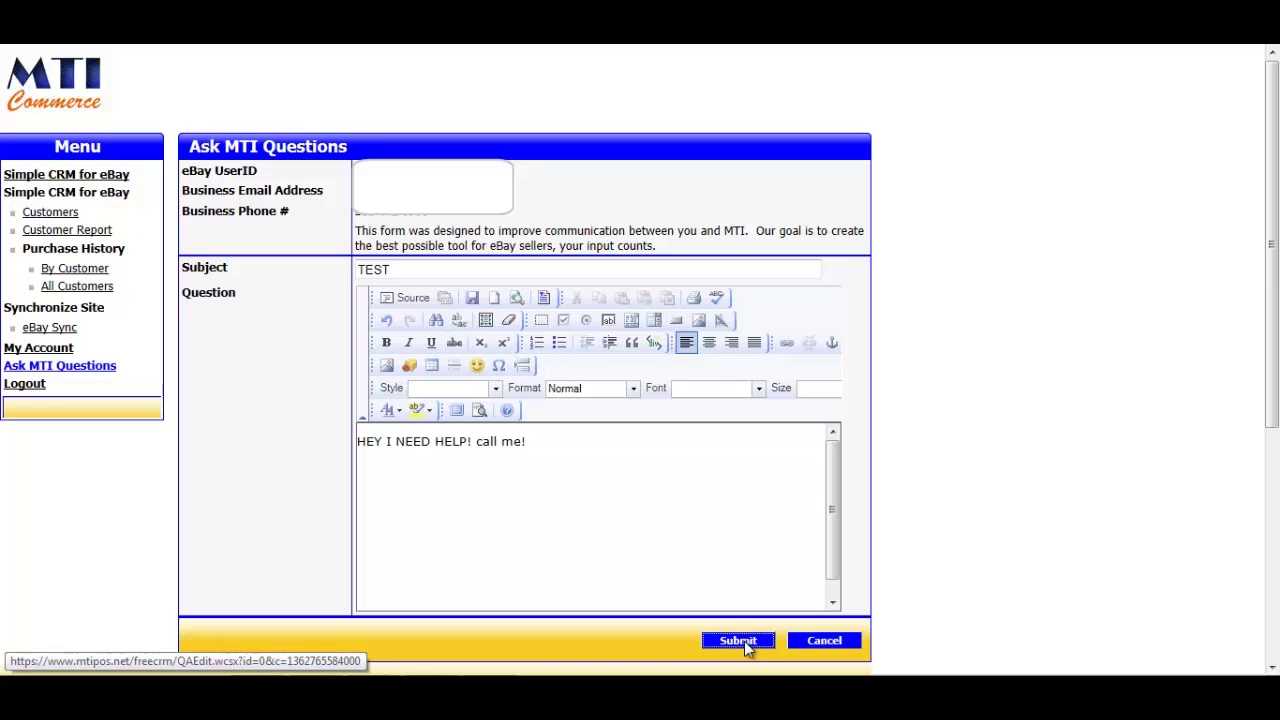